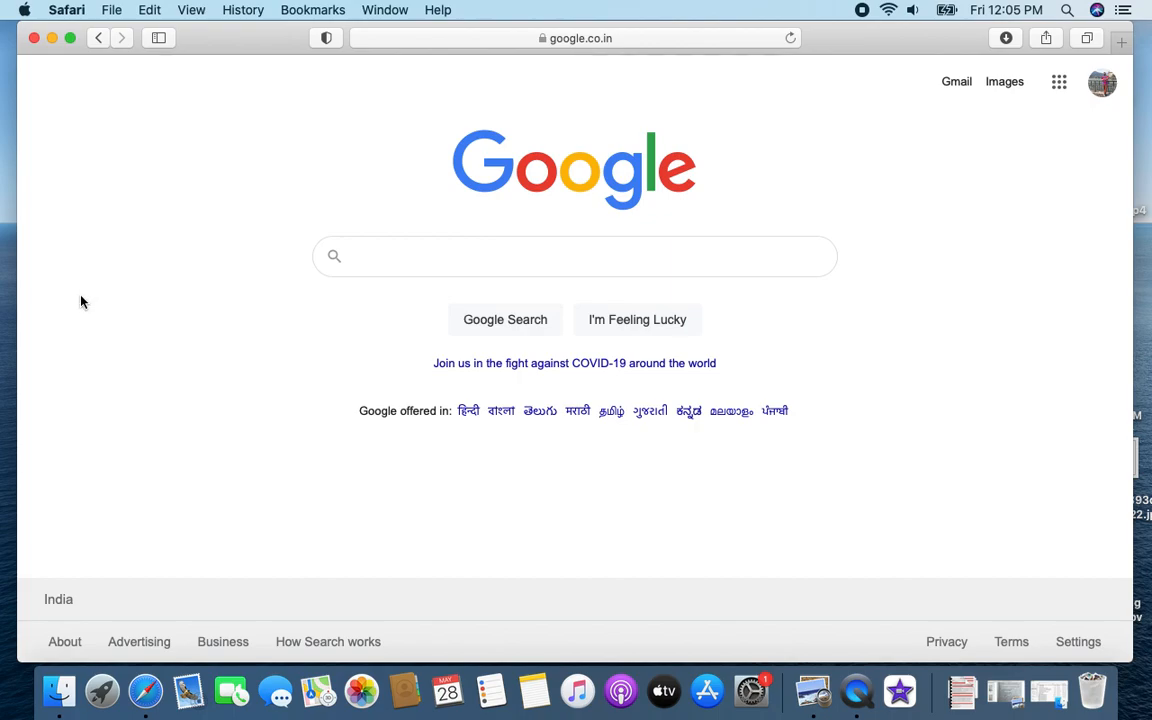
Step: Search Google for 'jharkhand e pass' using the autocomplete suggestion
left_click(419, 260)
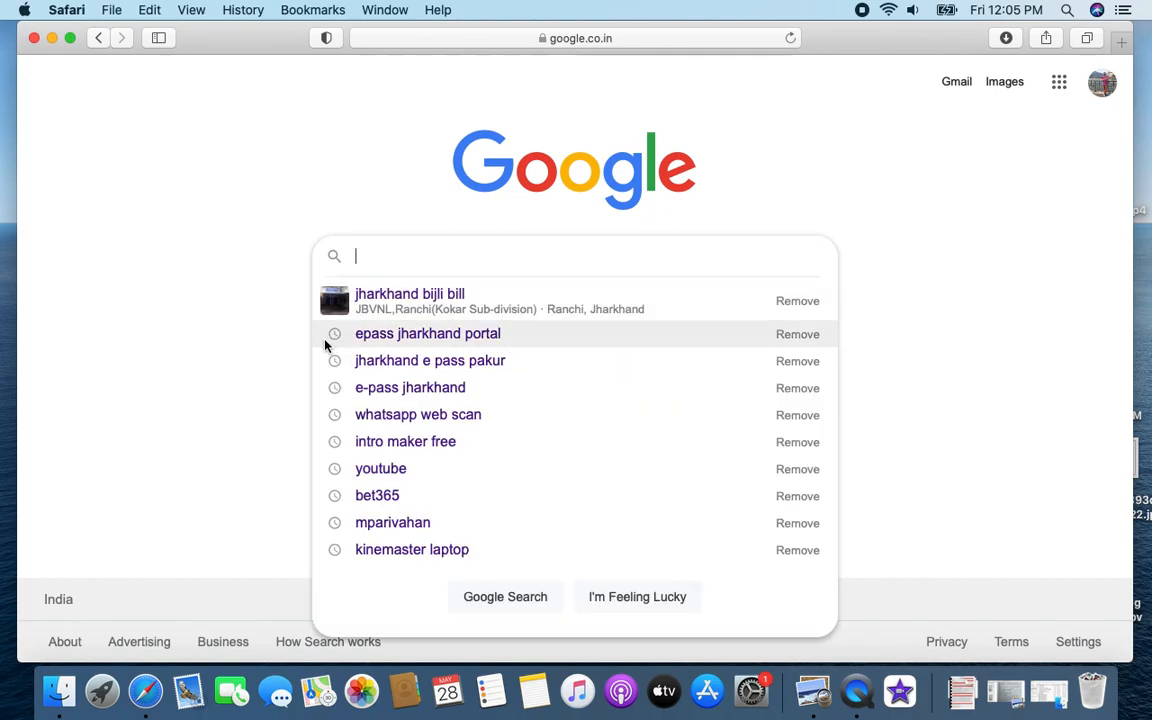
type("jhar")
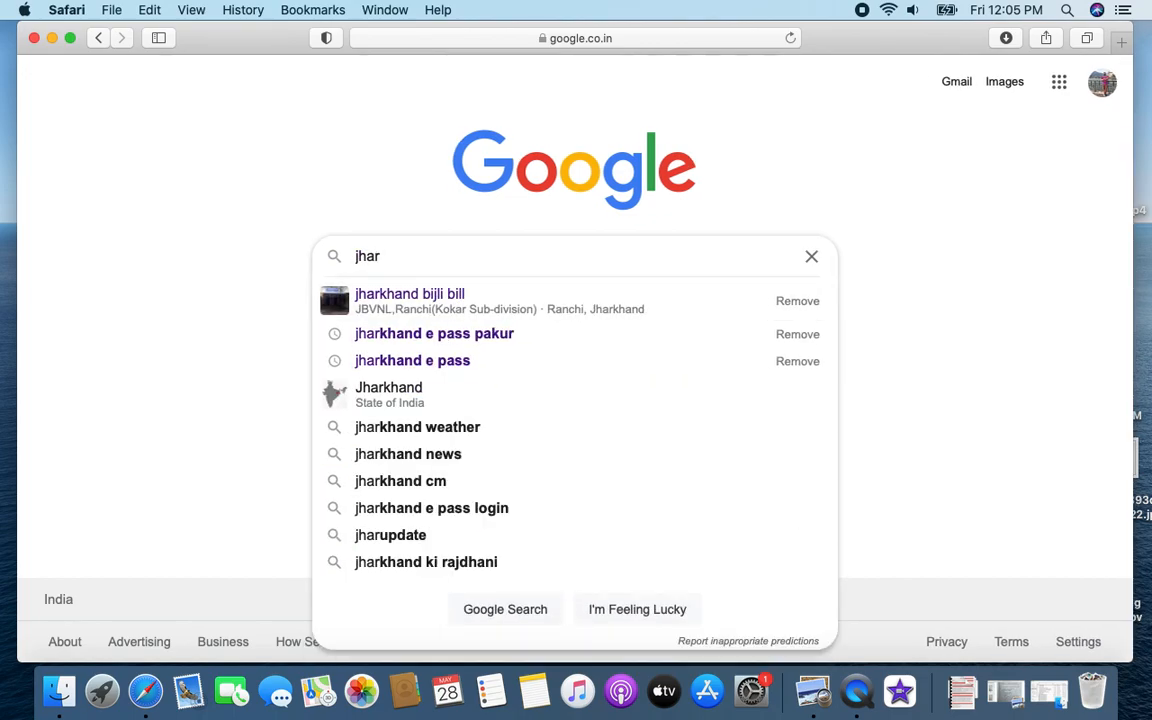
key("Down")
key("Down")
key("Down")
key("Return")
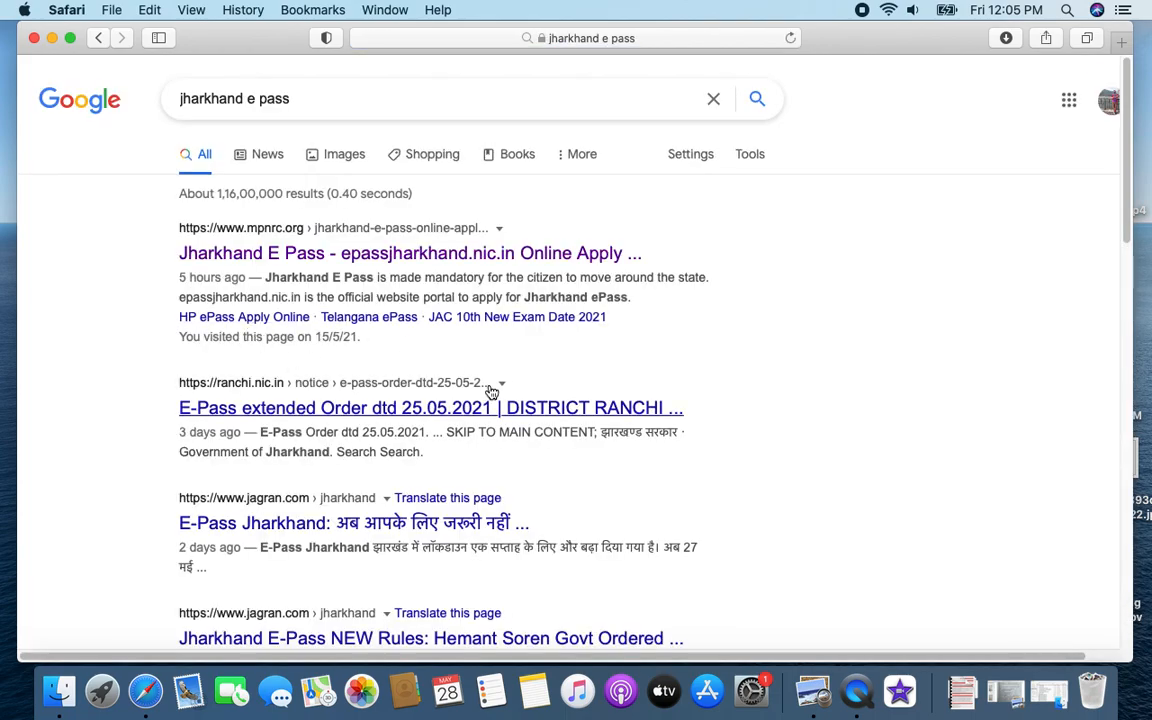
Step: Find and open the epassjharkhand.nic.in Jharkhand e-Pass Management System result
scroll(425, 437, "down", 5)
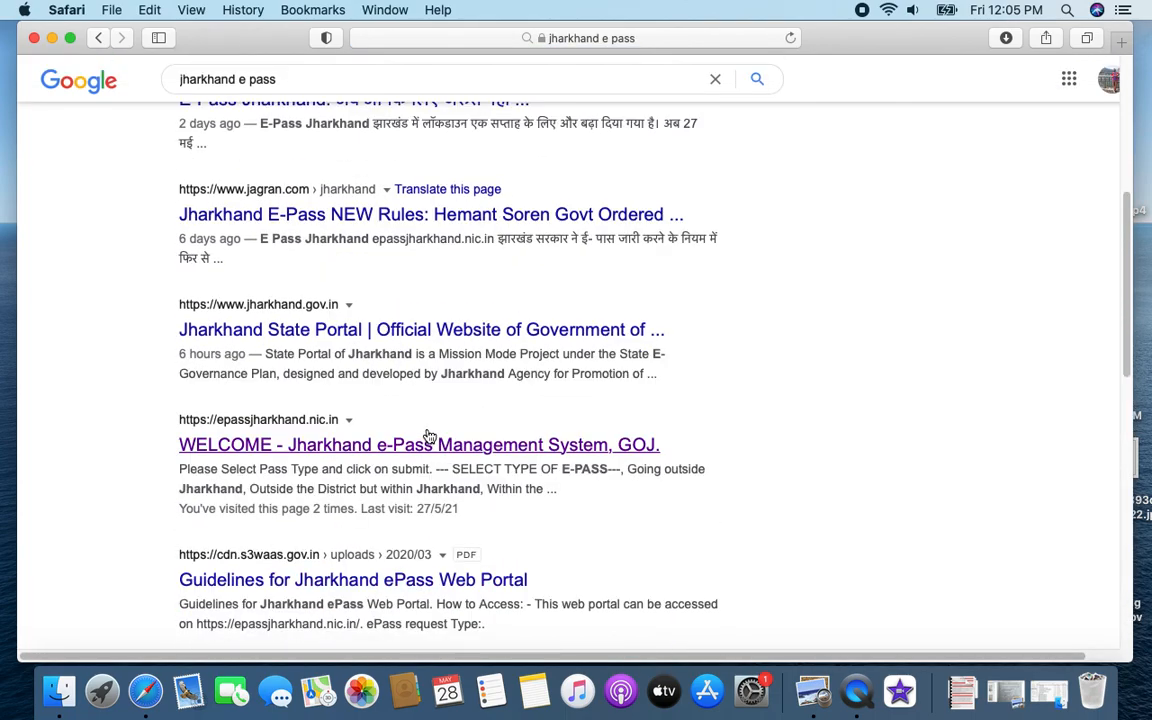
scroll(404, 403, "up", 5)
scroll(340, 430, "down", 1)
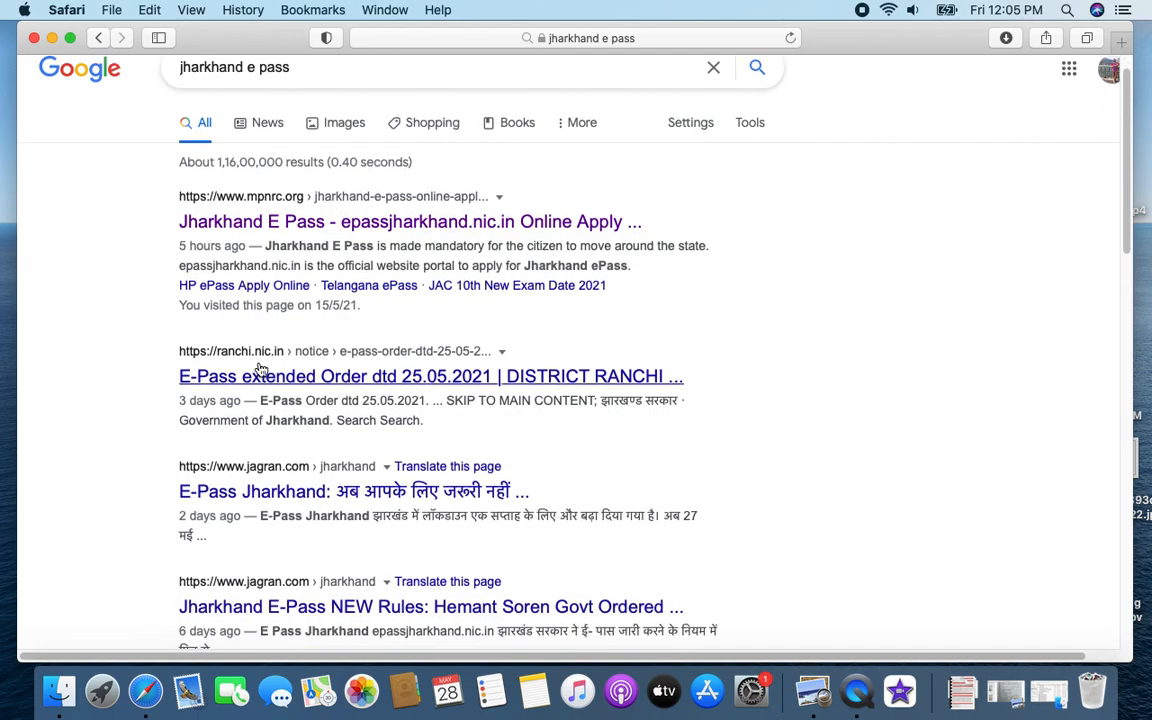
scroll(315, 420, "down", 2)
scroll(437, 501, "down", 3)
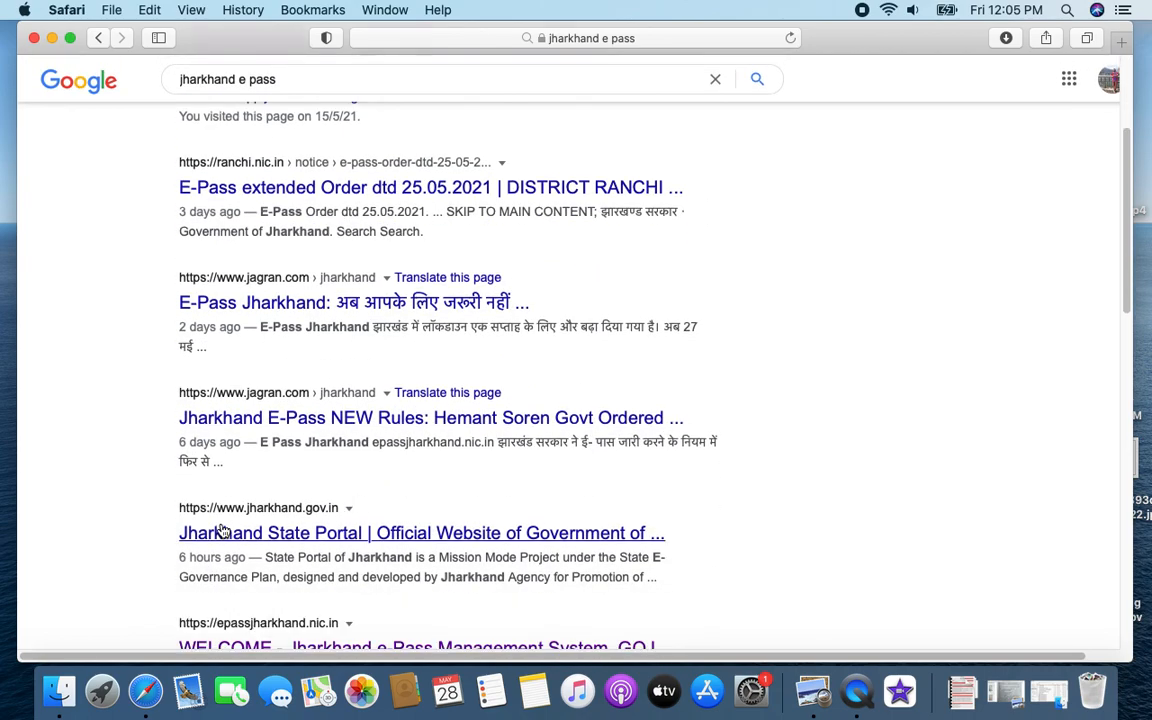
scroll(715, 509, "down", 6)
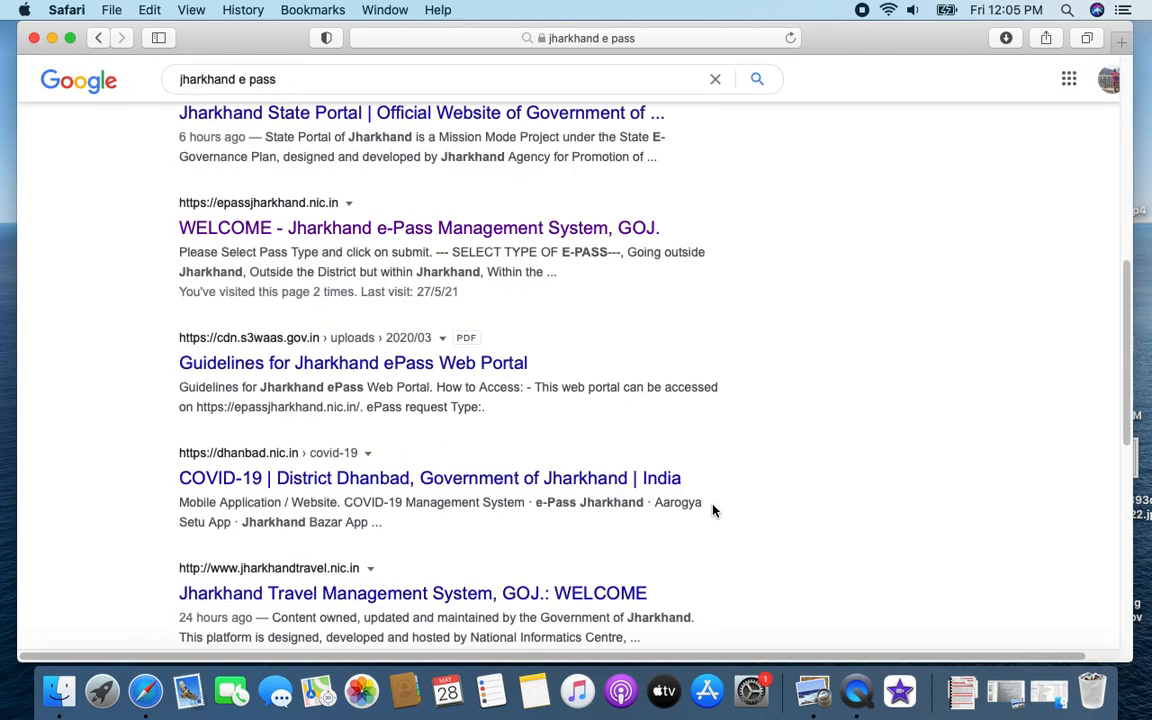
scroll(500, 440, "up", 5)
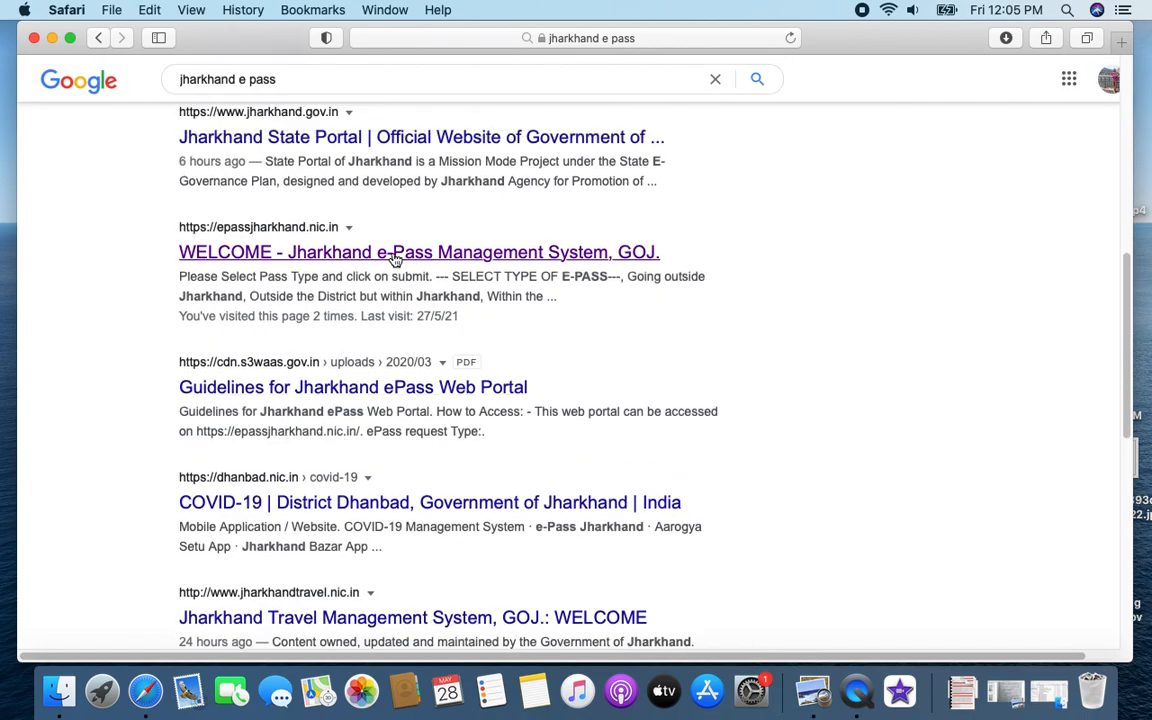
left_click(394, 254)
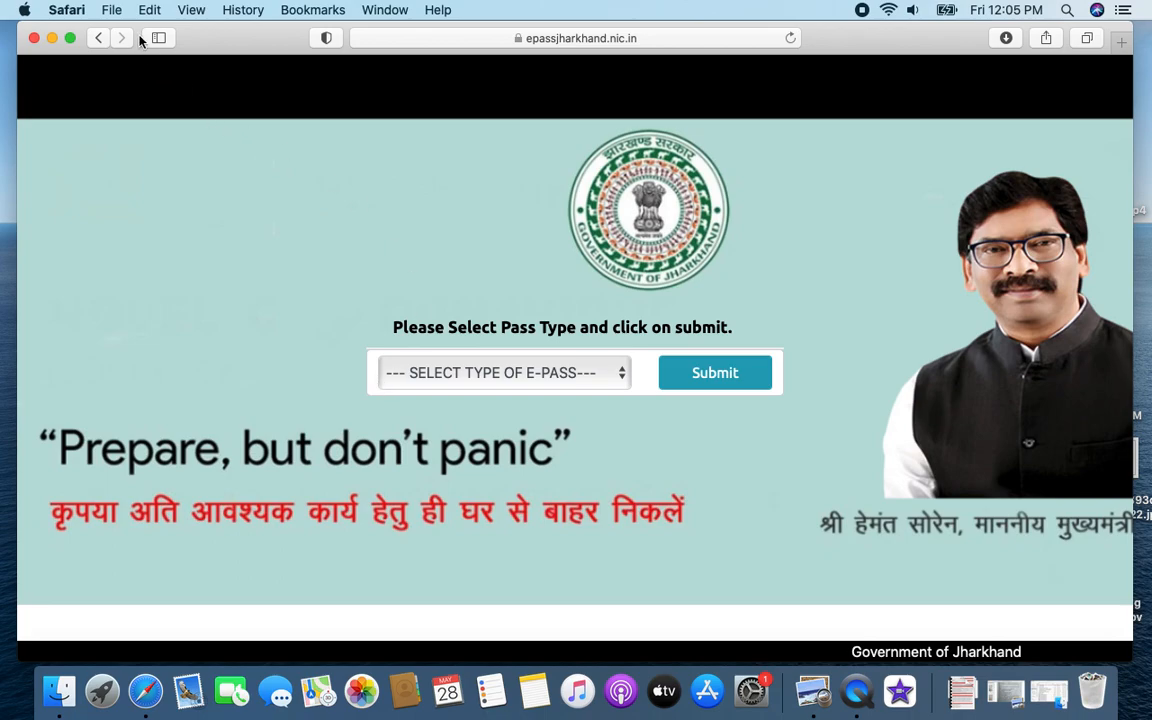
Step: Make Safari full screen and try Going outside Jharkhand, Outside the District, then Within the District Boundary
left_click(70, 37)
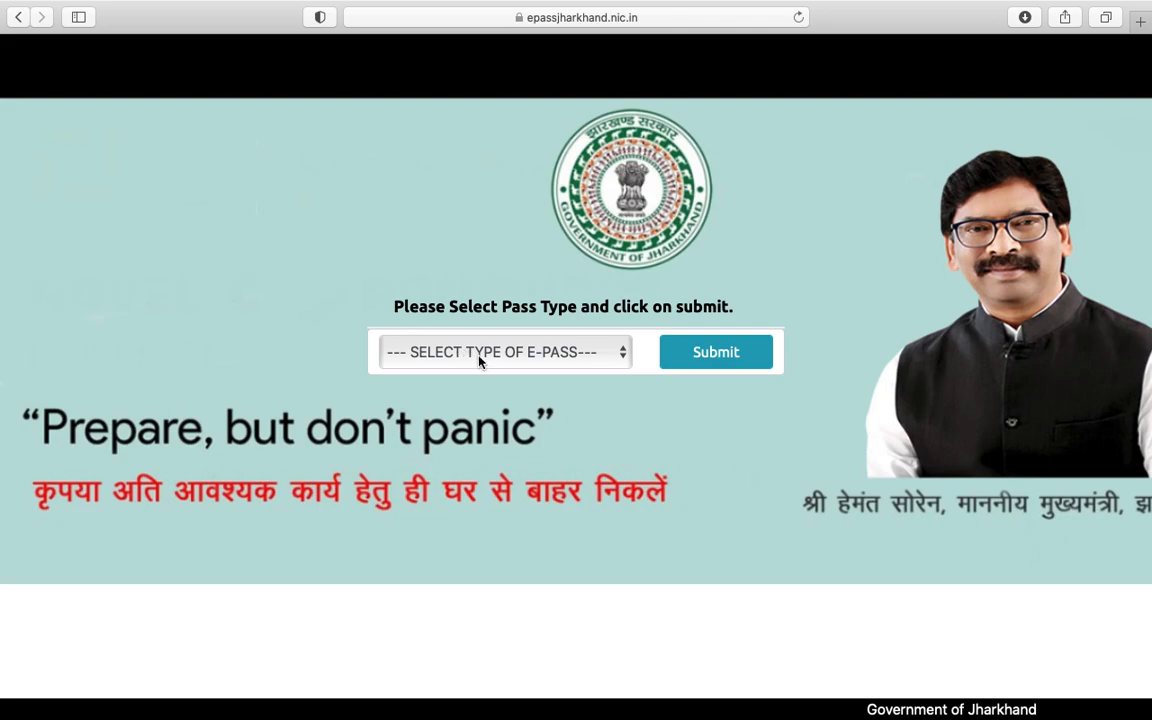
left_click(505, 352)
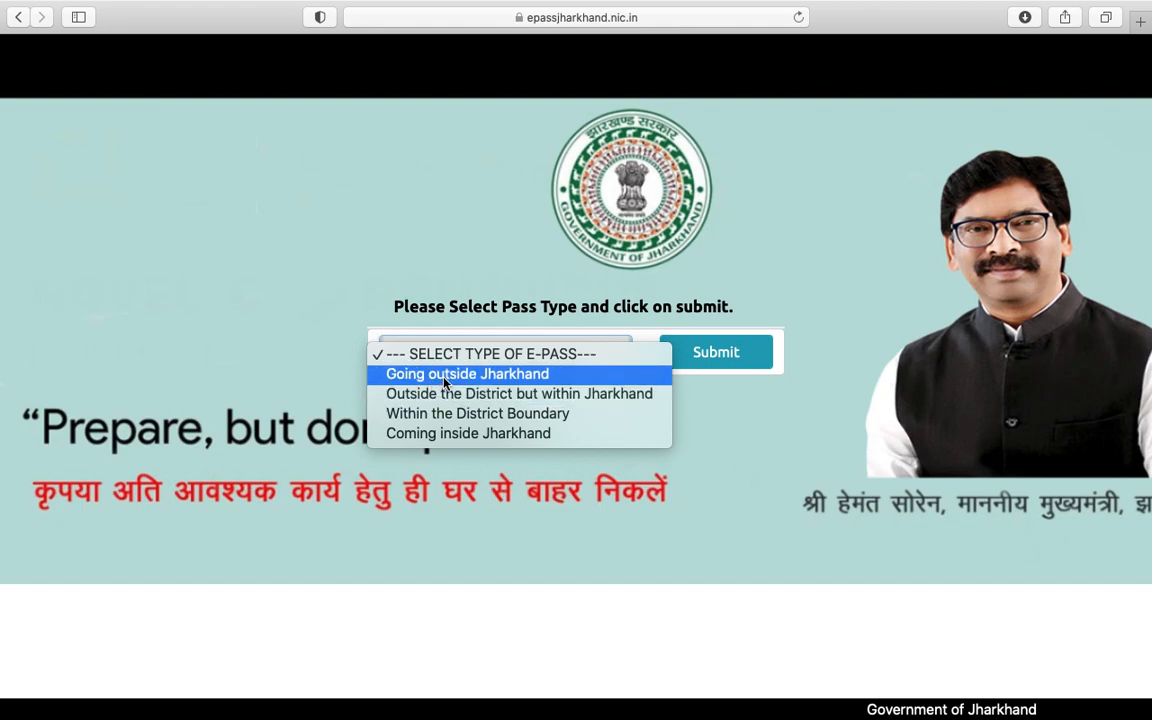
left_click(528, 380)
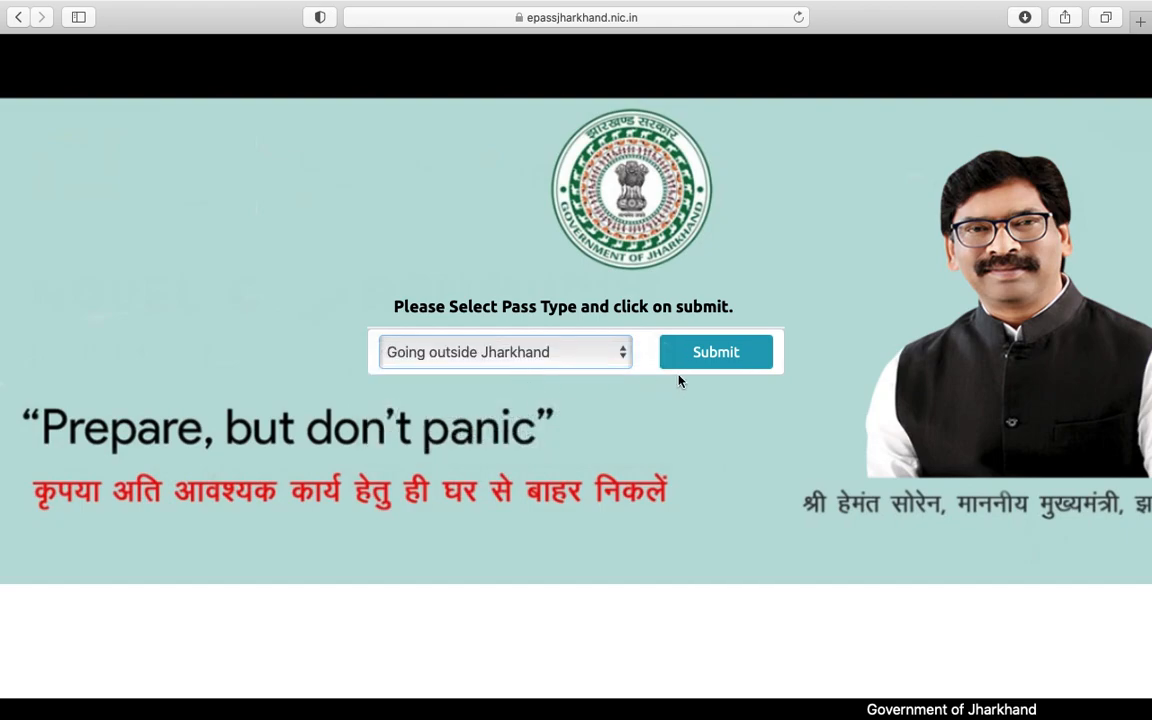
left_click(477, 340)
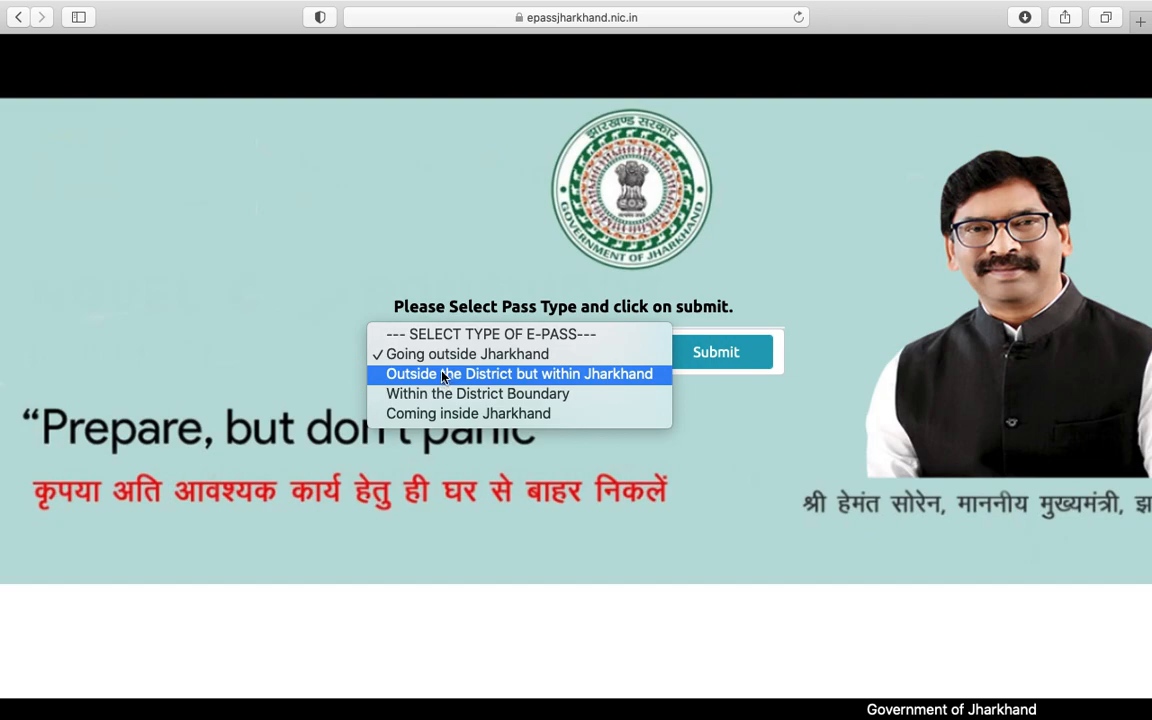
left_click(443, 375)
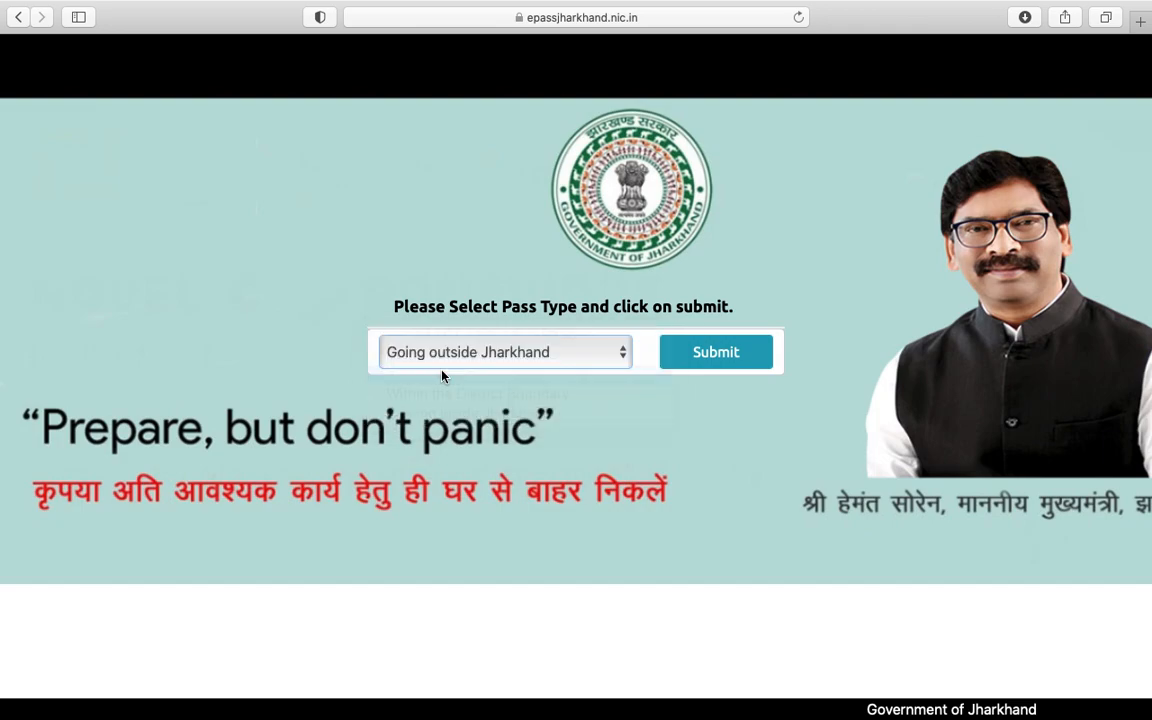
left_click(458, 353)
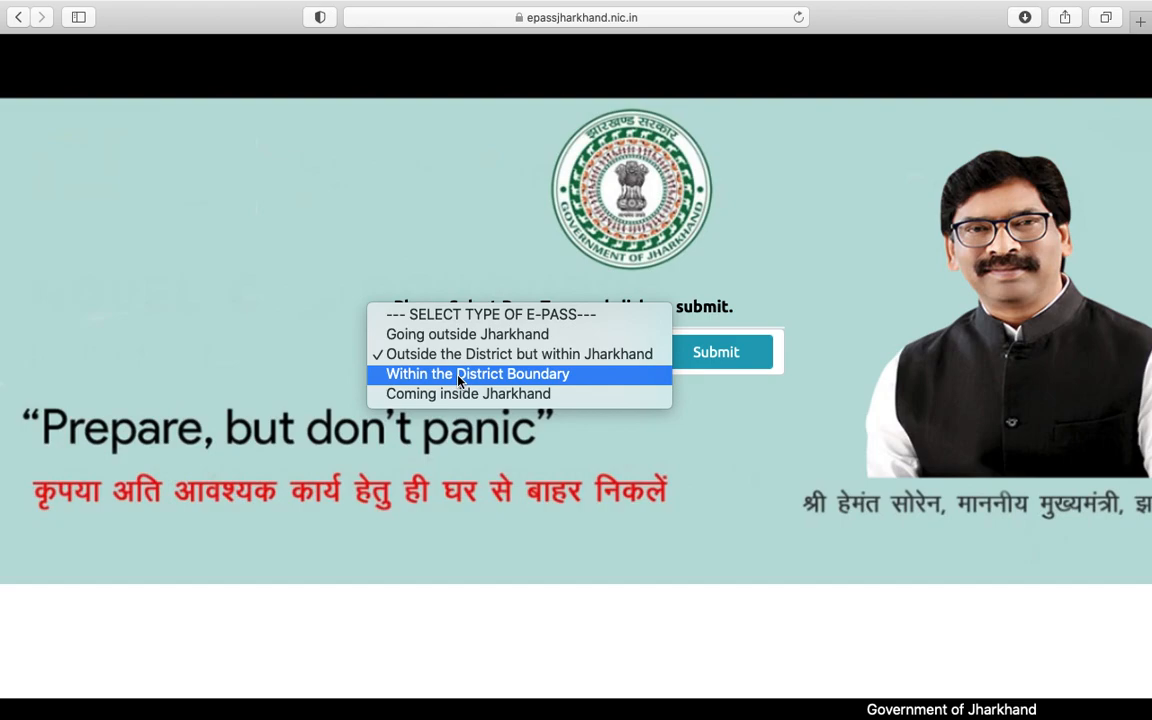
left_click(458, 374)
Step: Switch the e-Pass type to Coming inside Jharkhand
left_click(452, 352)
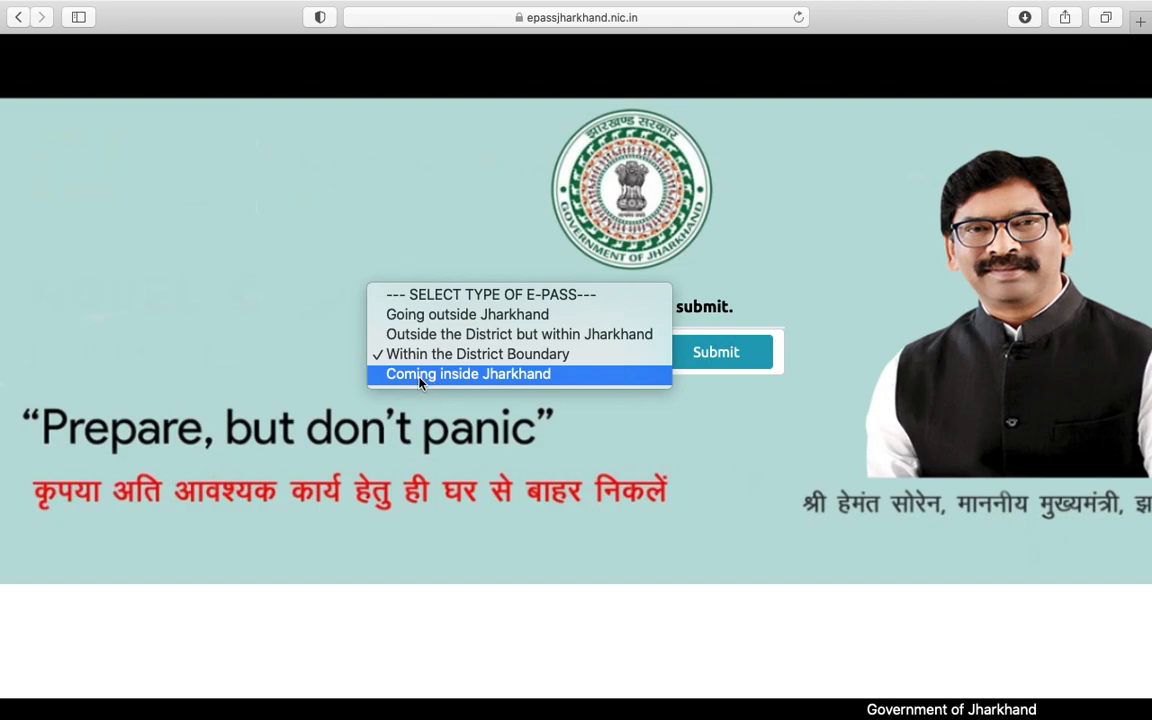
left_click(587, 419)
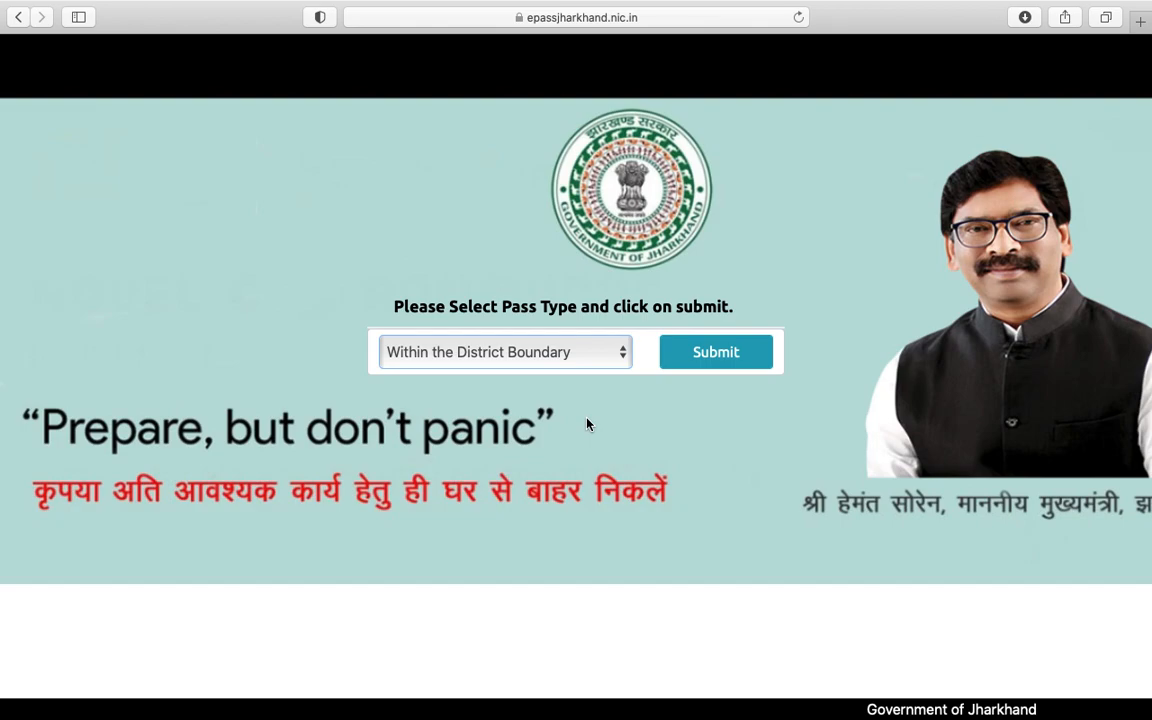
left_click(507, 357)
left_click(495, 373)
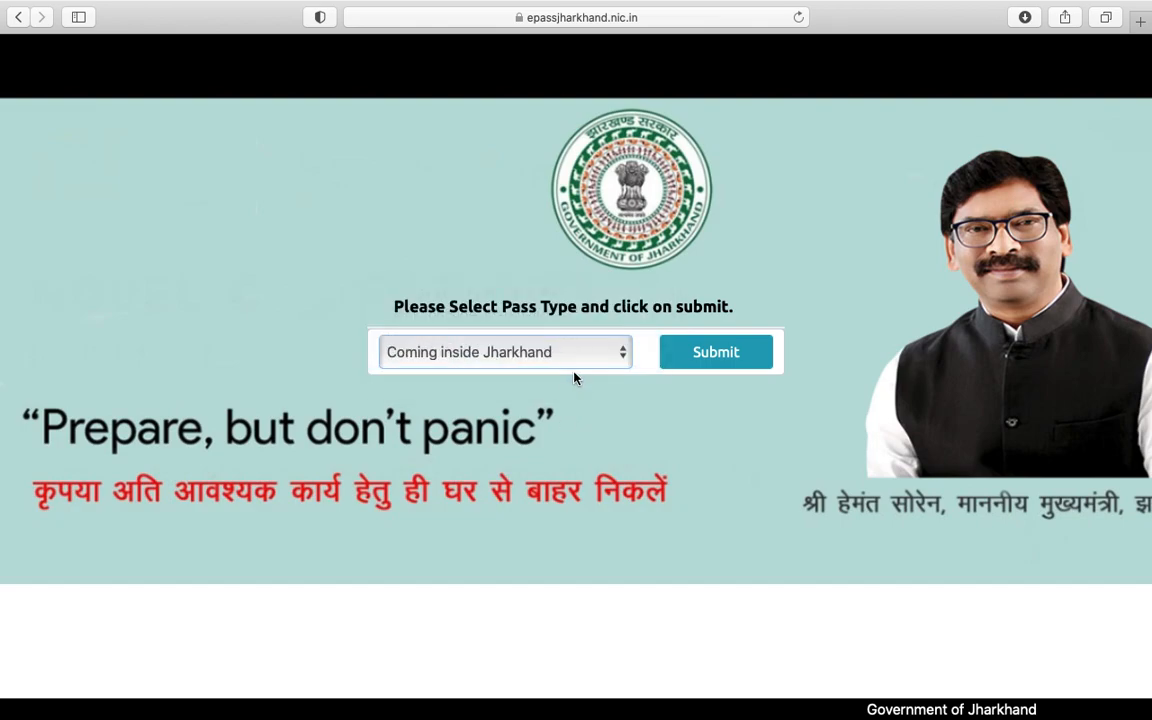
left_click(511, 362)
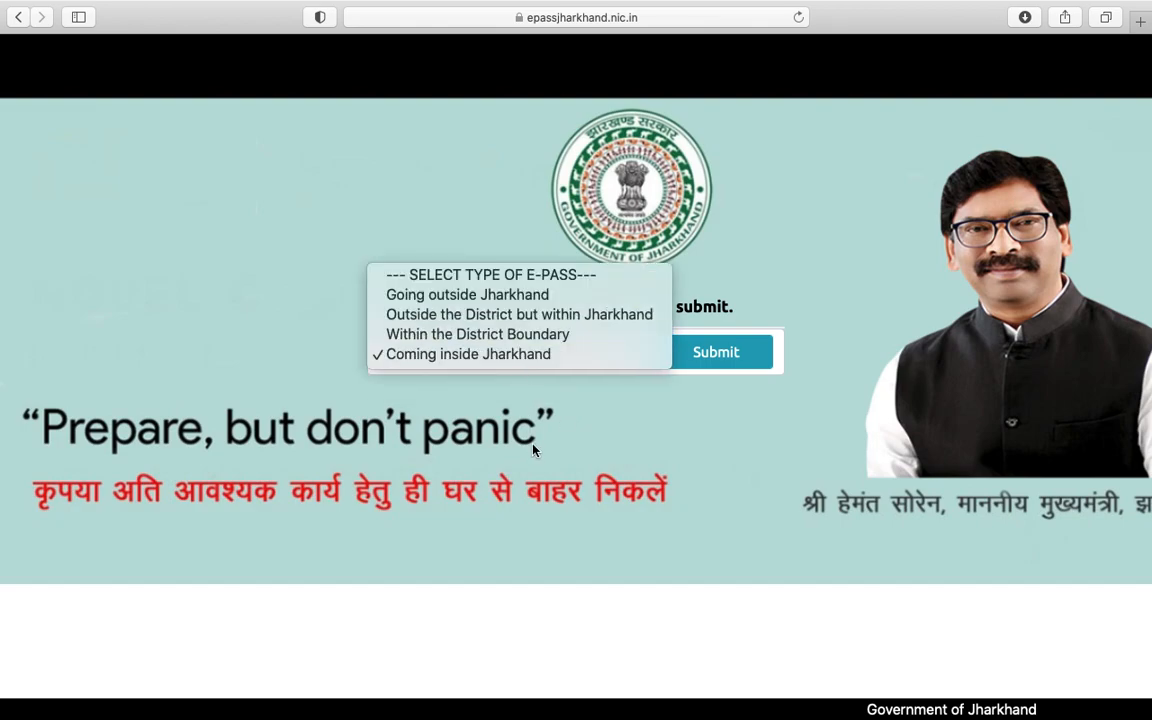
left_click(569, 432)
left_click(504, 350)
left_click(519, 372)
Step: Settle the e-Pass type on Within the District Boundary
left_click(519, 368)
left_click(635, 419)
left_click(513, 362)
left_click(513, 366)
left_click(527, 363)
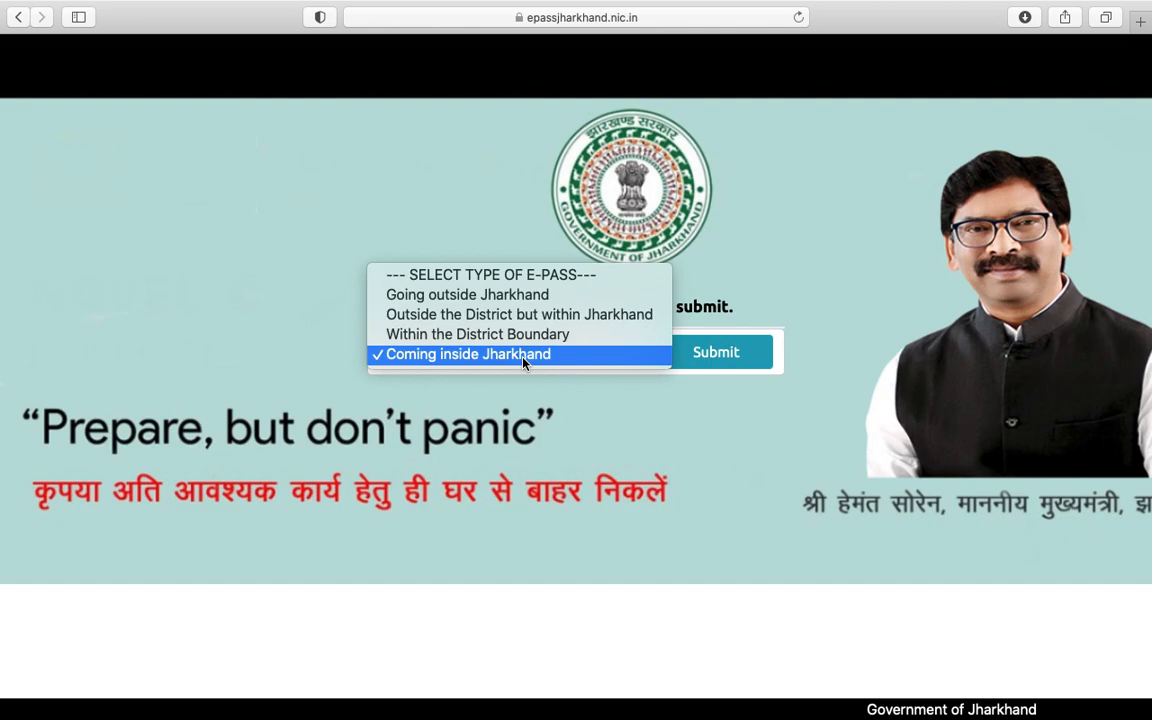
left_click(508, 352)
left_click(508, 351)
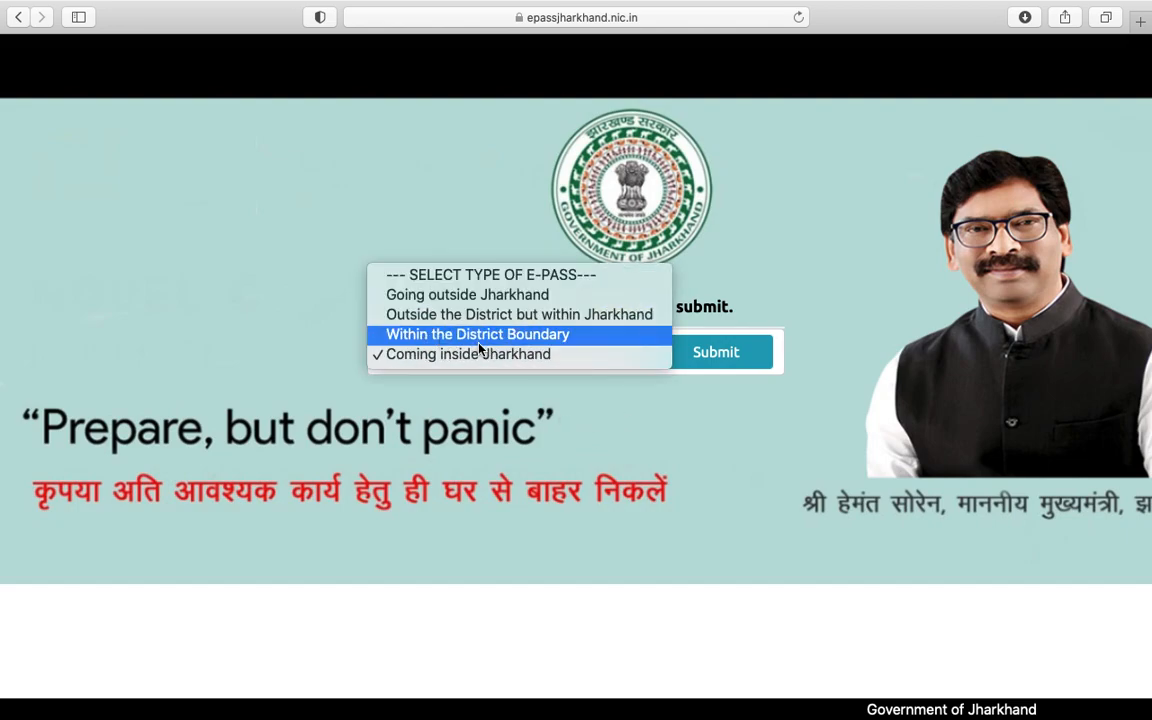
left_click(480, 336)
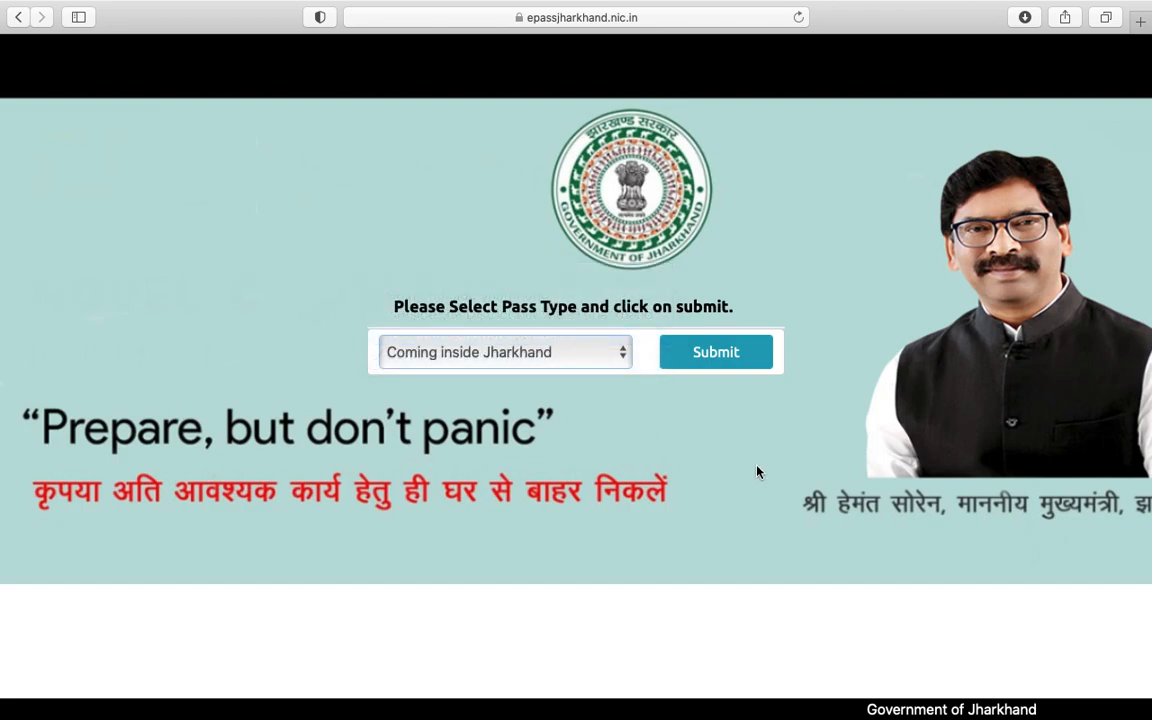
Step: Submit the Within the District Boundary choice and go from the login page to Register Here
left_click(702, 357)
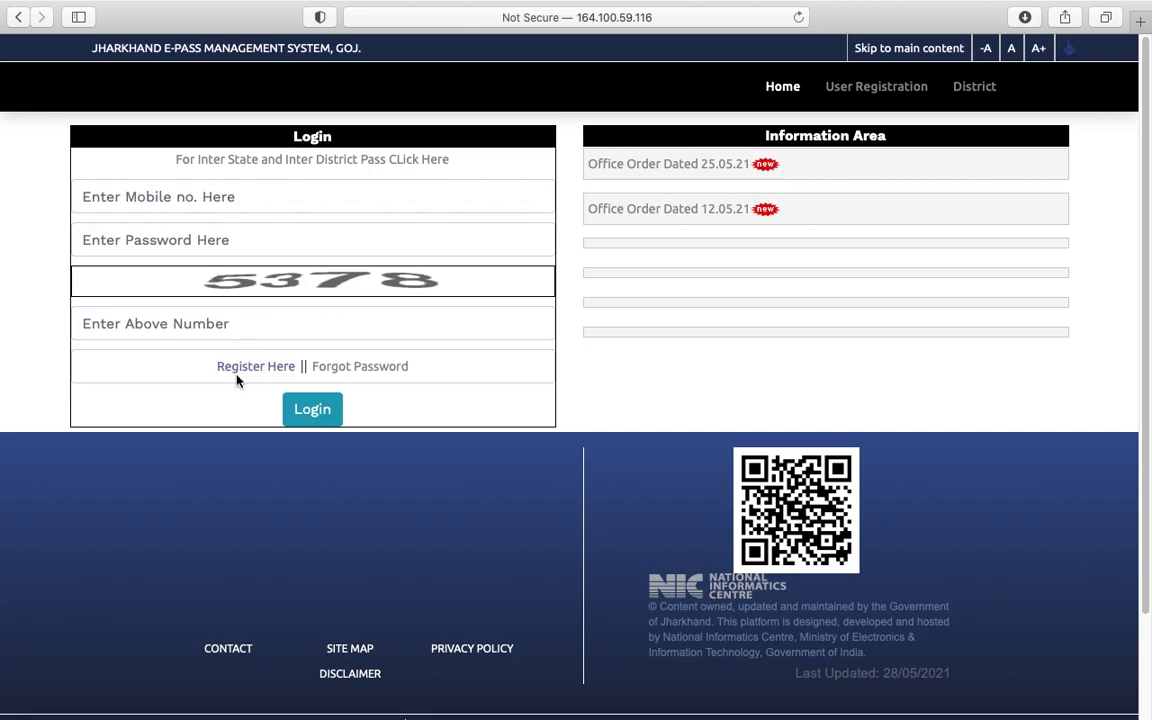
left_click(219, 203)
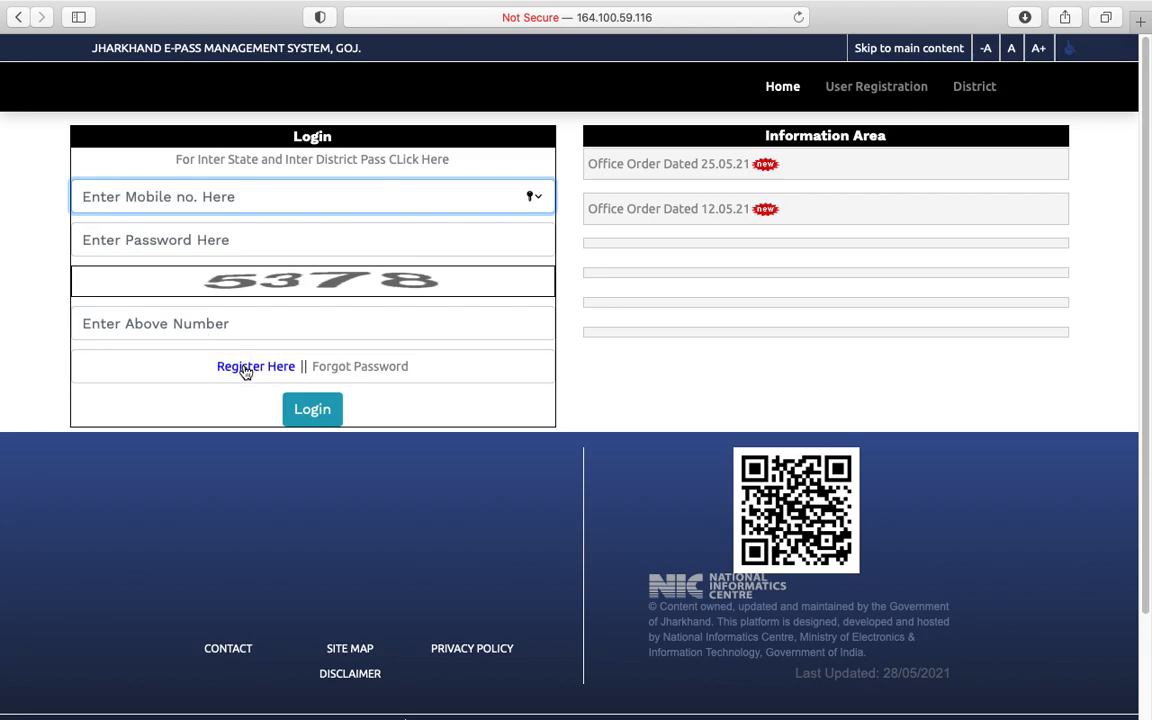
left_click(170, 392)
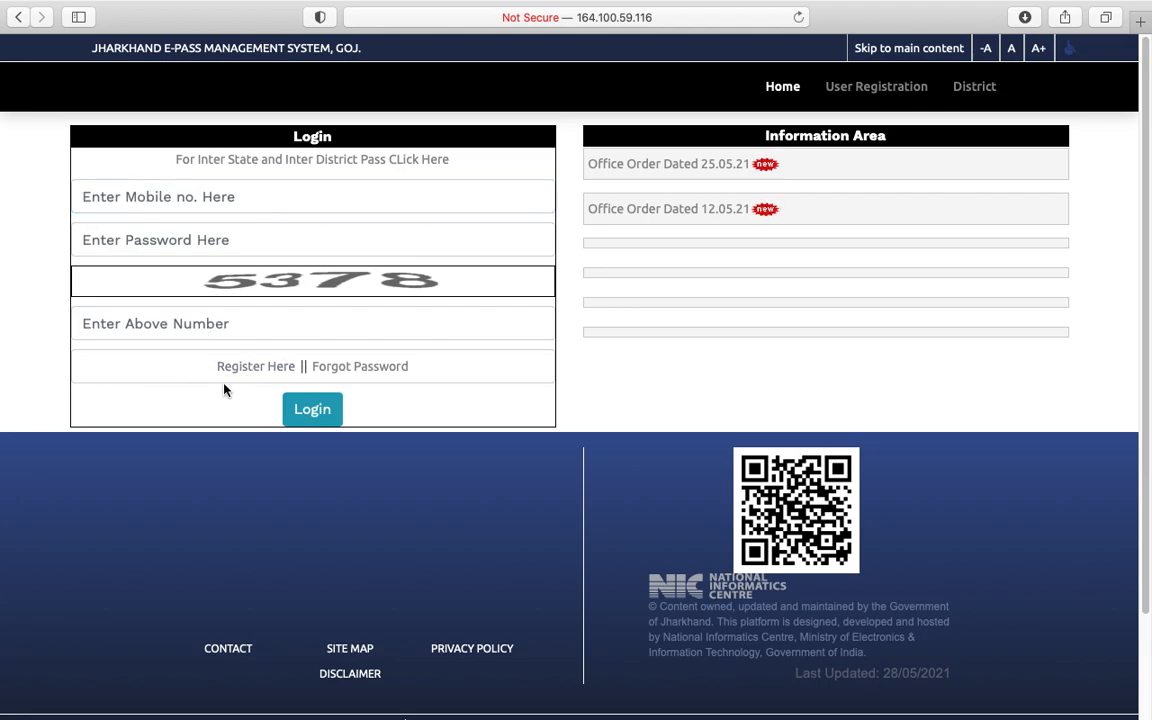
left_click(252, 368)
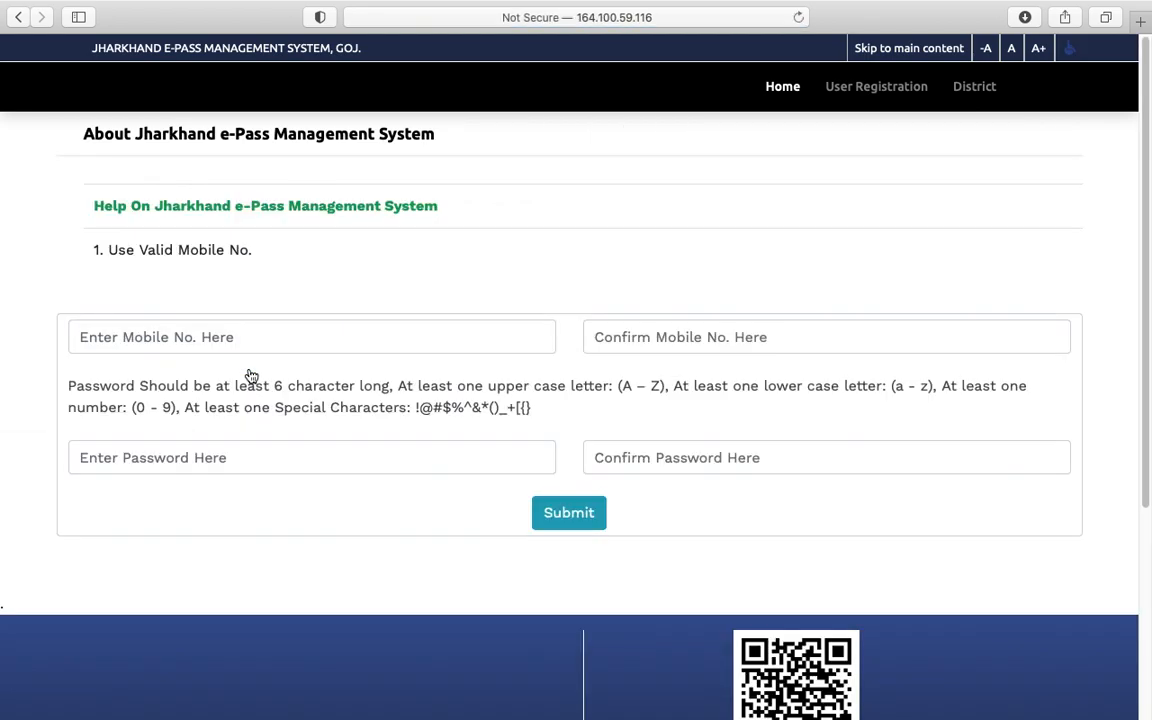
Step: Enter the mobile number and confirm it in the registration form
left_click(257, 343)
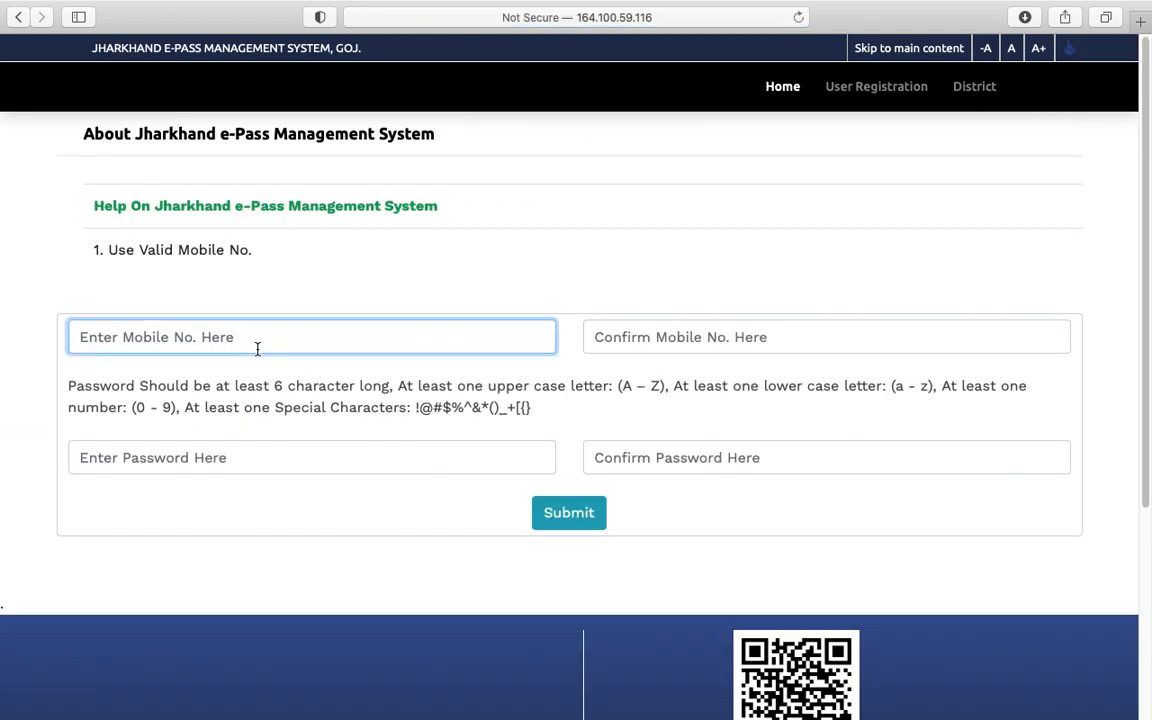
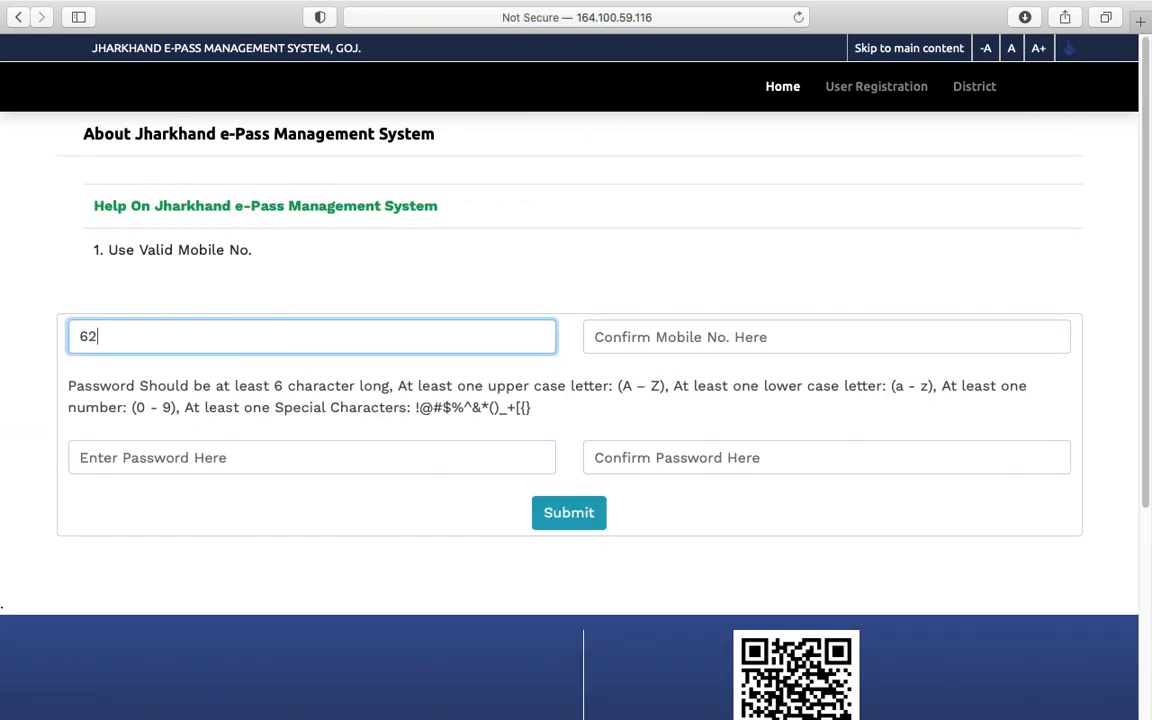
key("Tab")
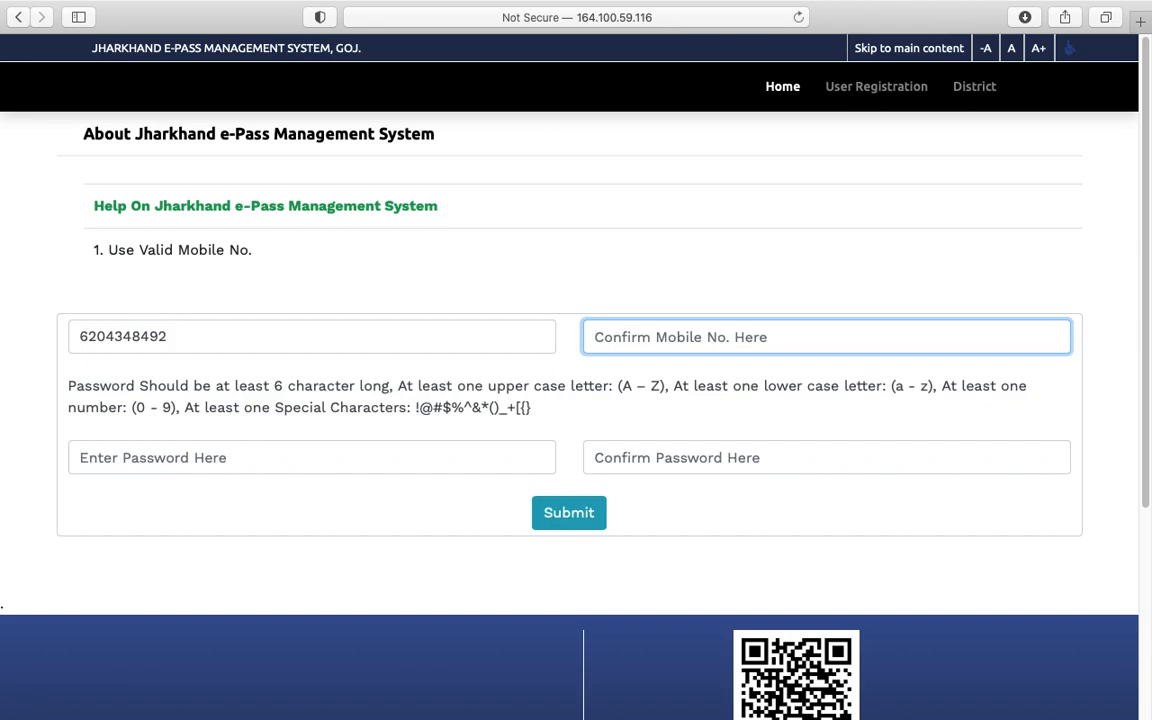
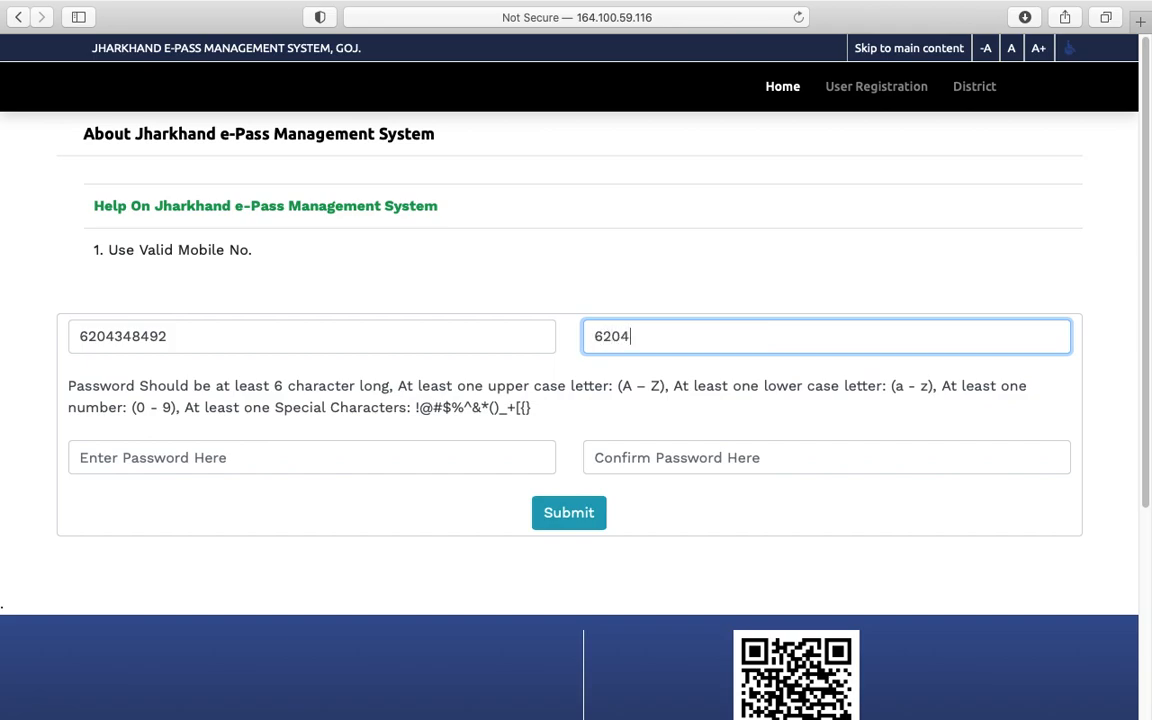
Step: Set and confirm a password without Safari's suggestion, submit, and dismiss the user-already-exists notice
left_click(157, 464)
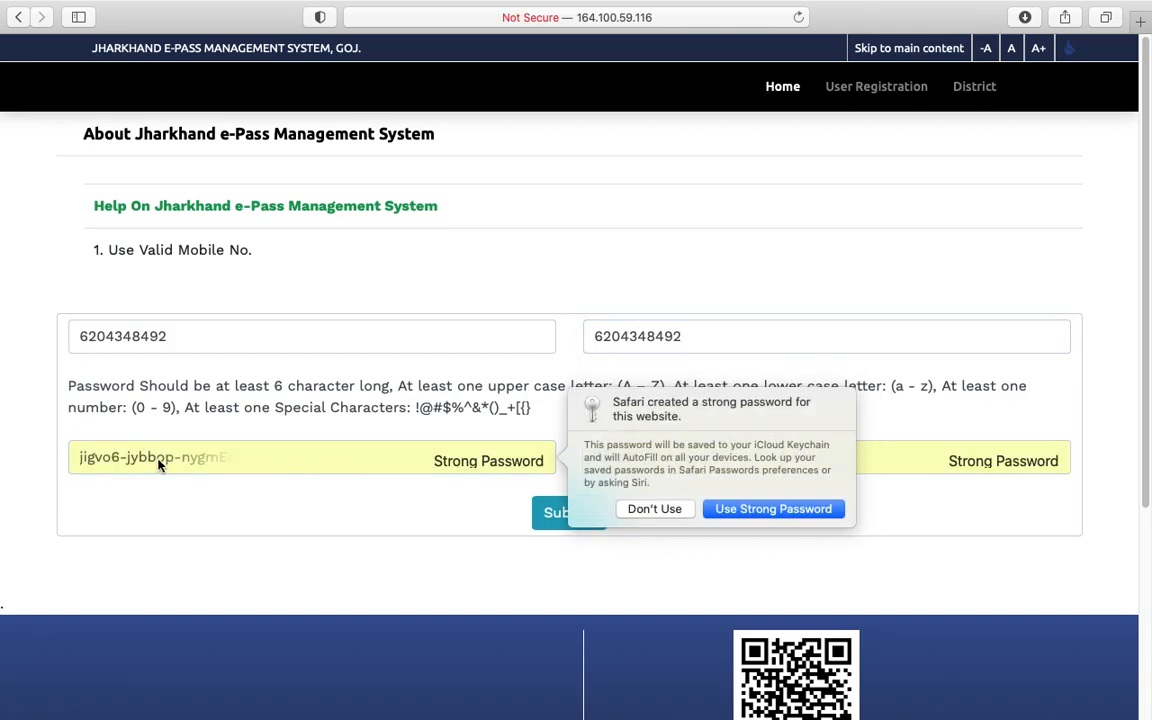
left_click(678, 511)
type("•••••")
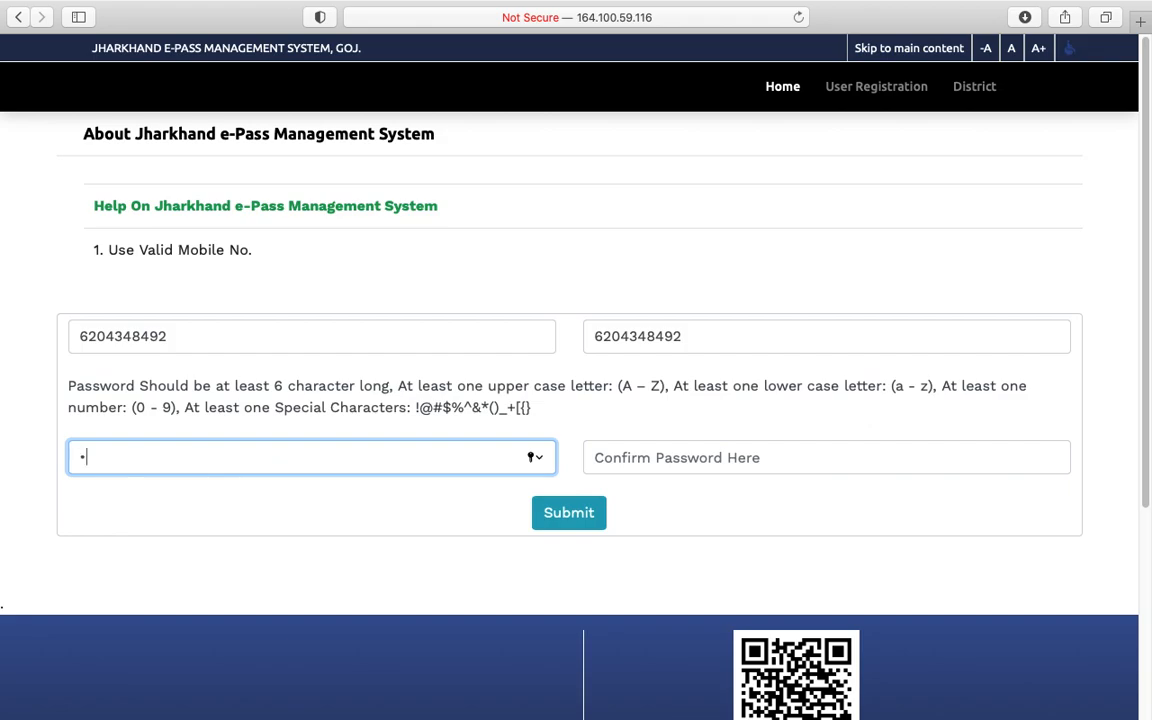
type("••••••")
key("Tab")
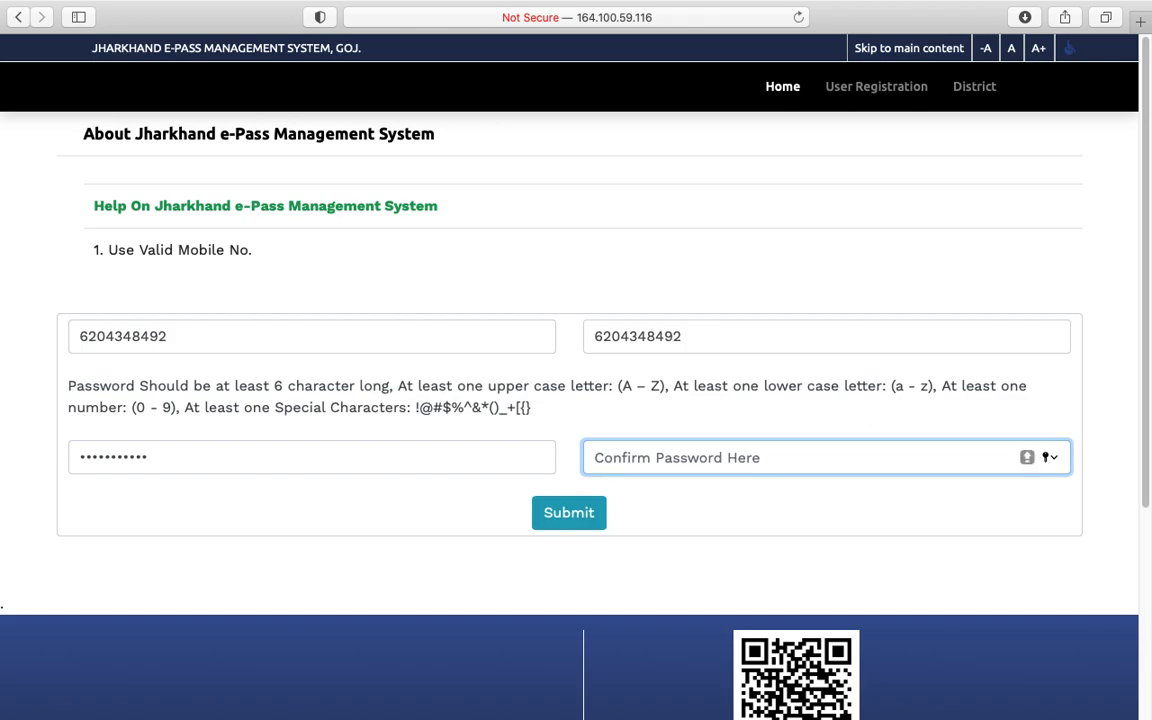
type("•••••••••••")
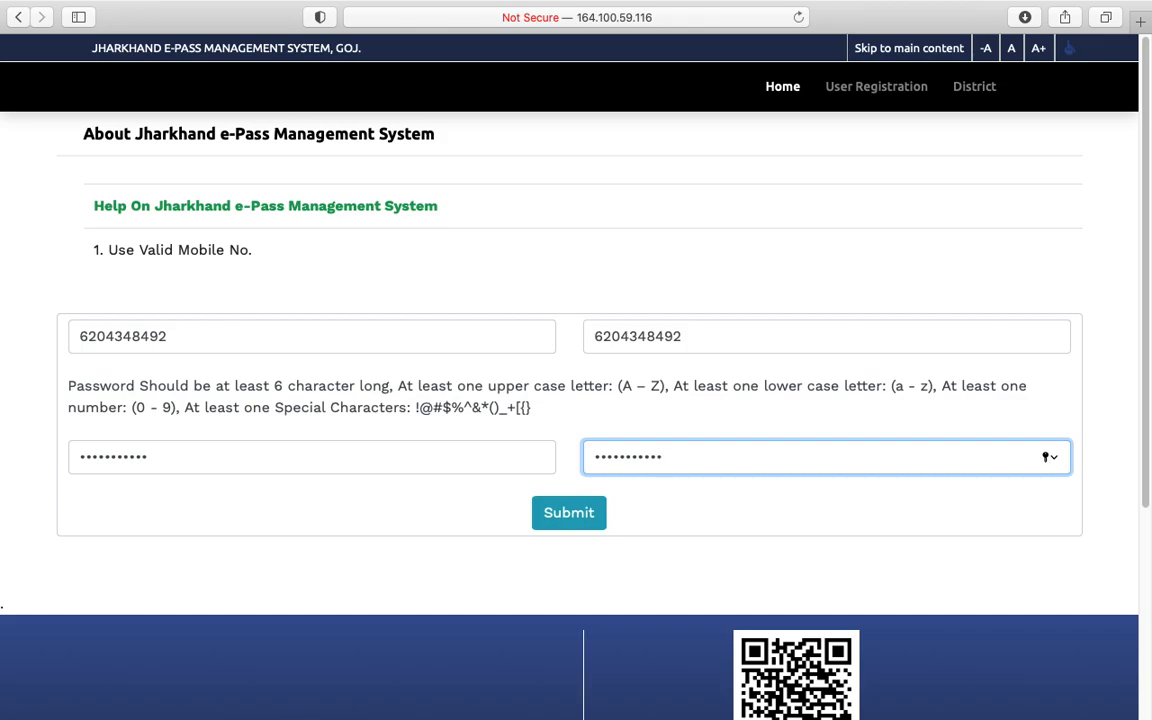
left_click(602, 511)
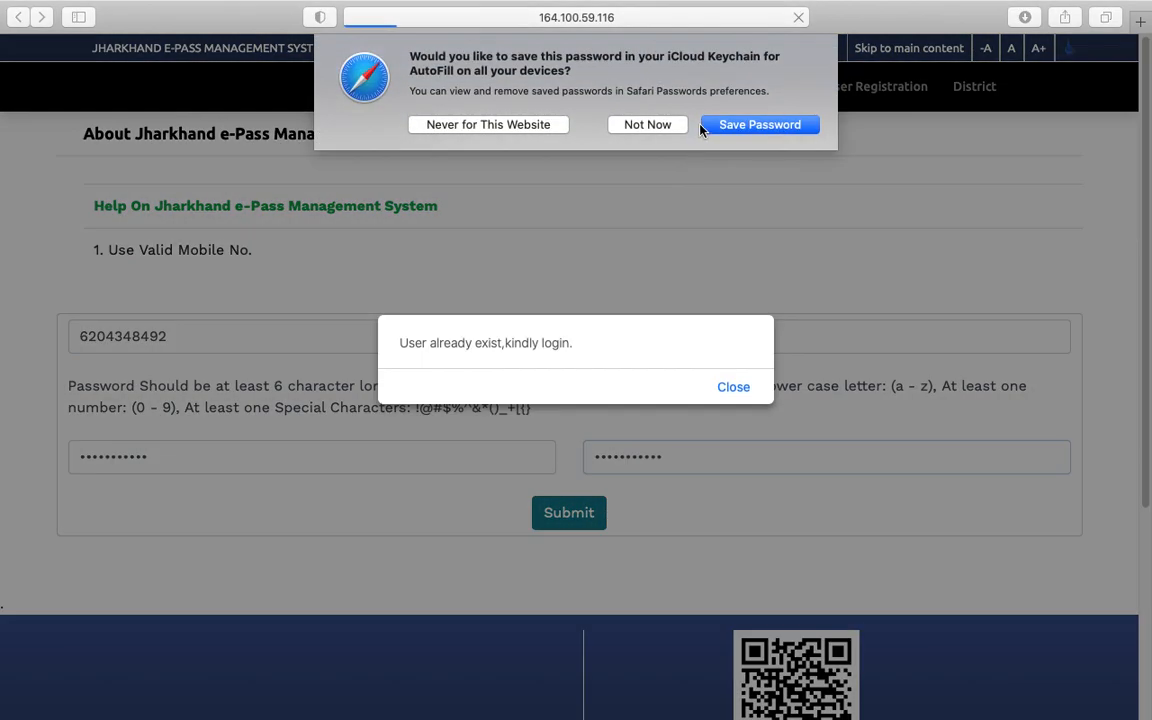
left_click(647, 124)
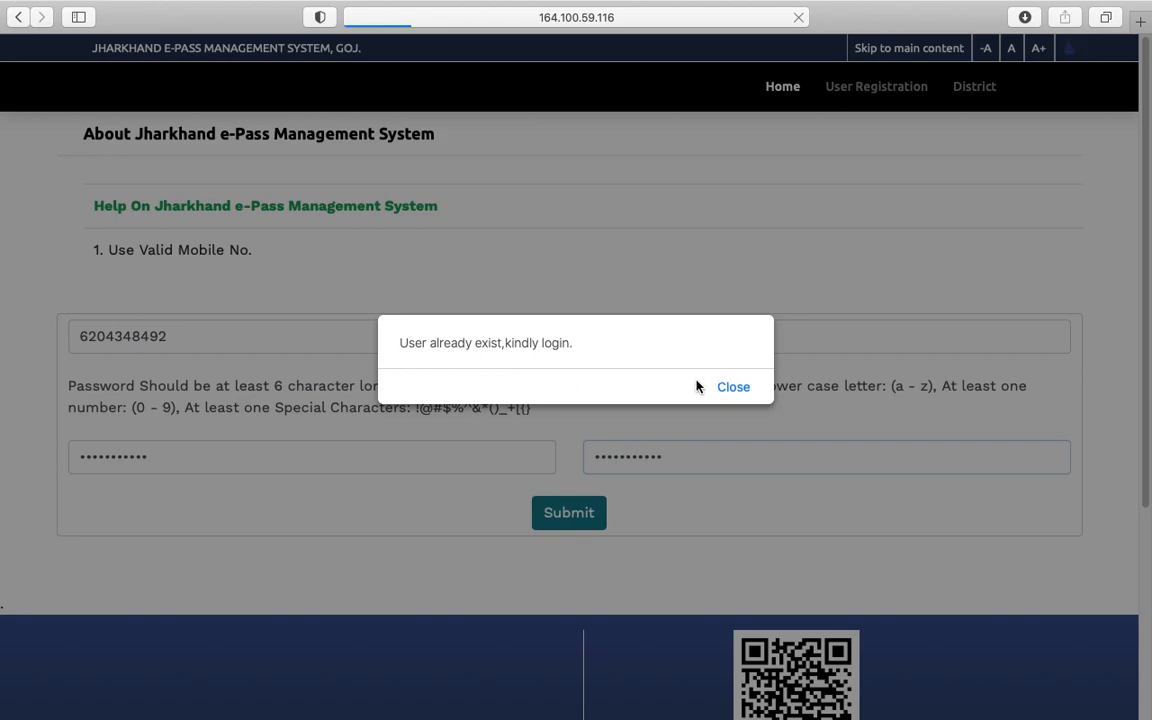
left_click(733, 387)
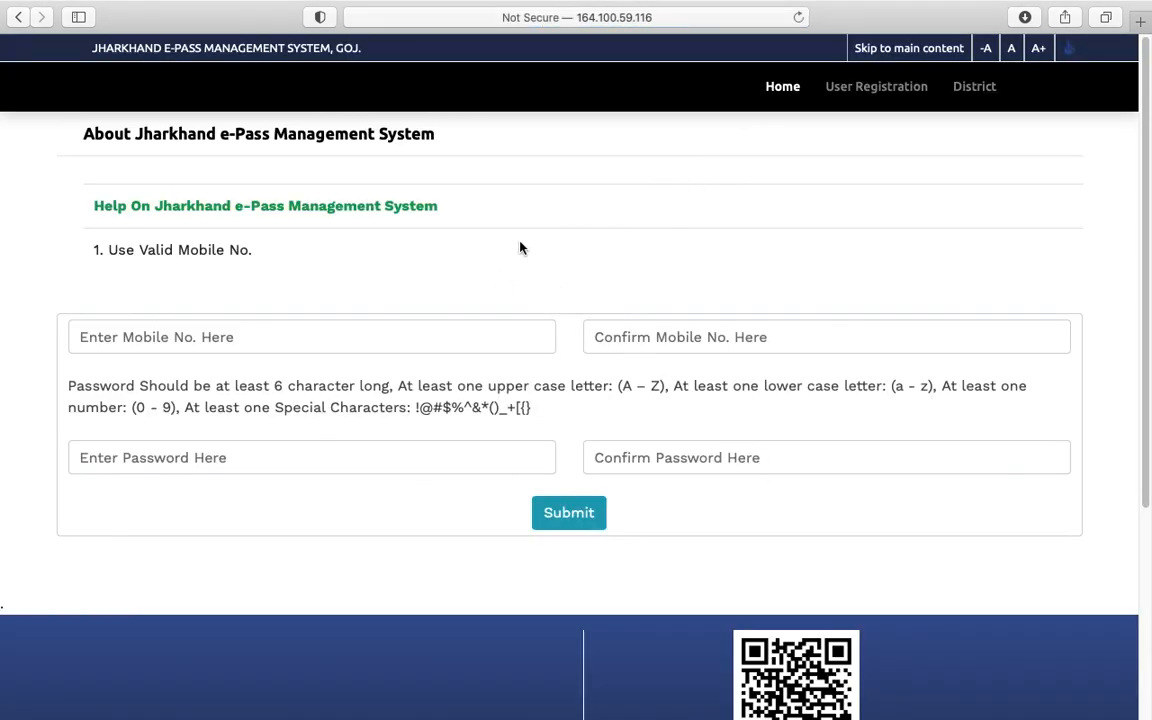
left_click(785, 88)
Step: Log in with the registered mobile number, the account password and the captcha number
left_click(312, 205)
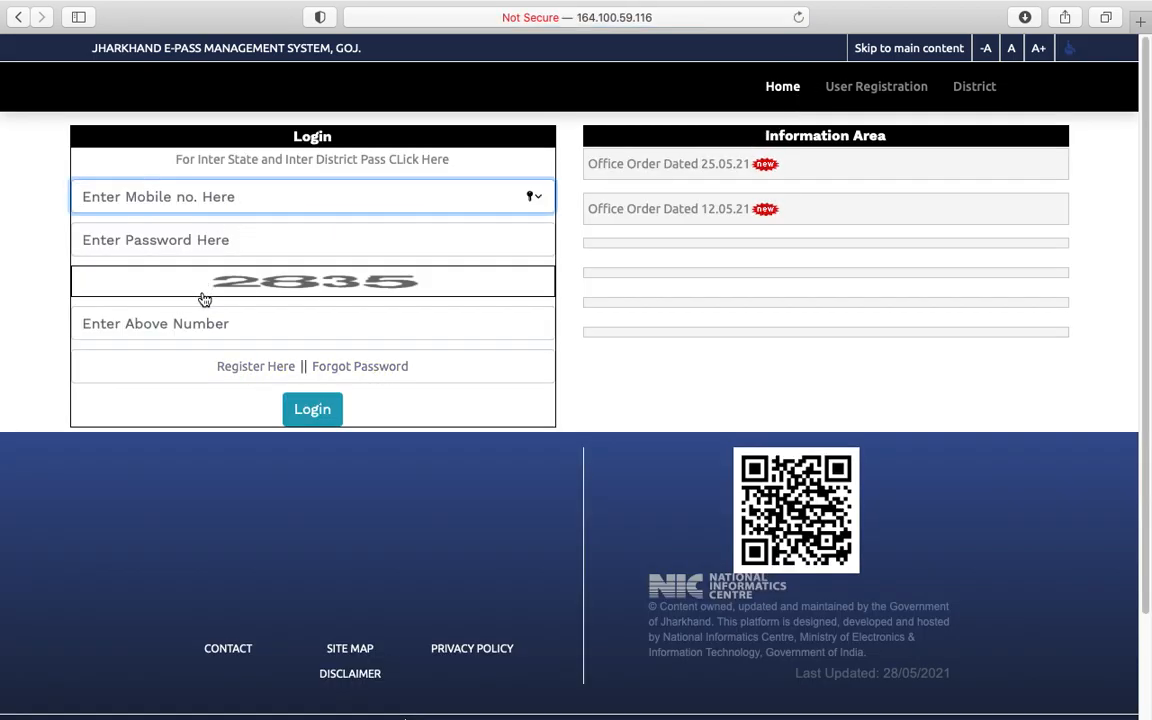
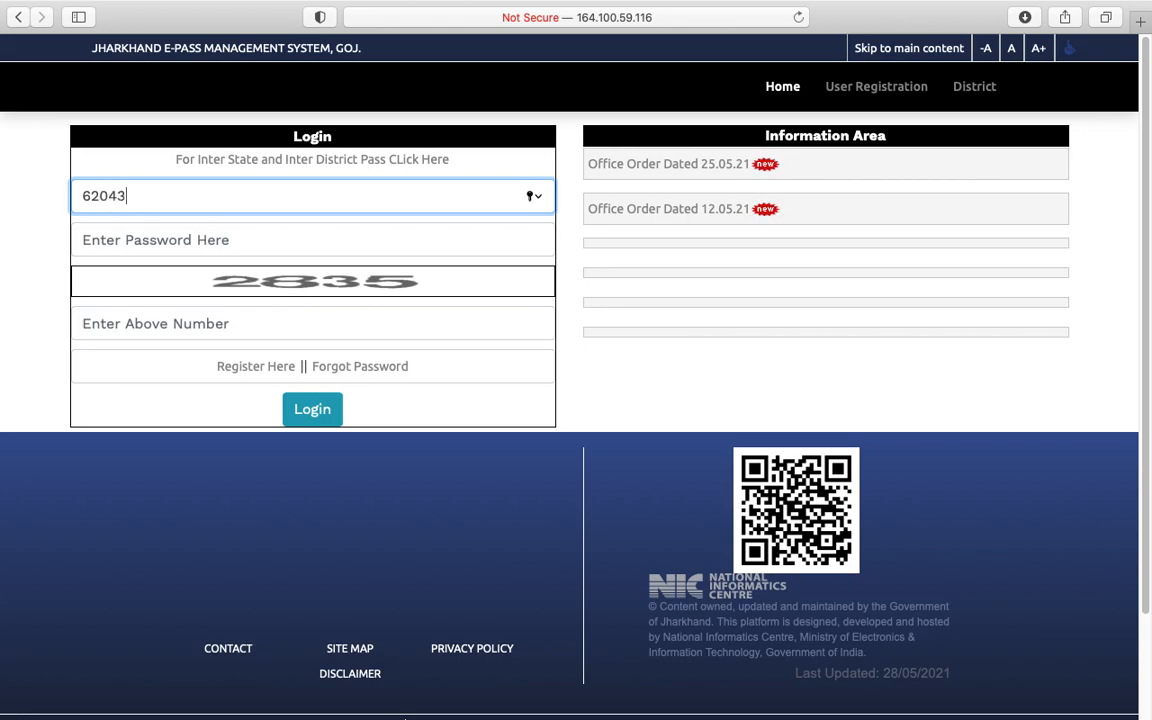
key("Tab")
key("Caps_Lock")
type("•")
key("Caps_Lock")
type("••••••••")
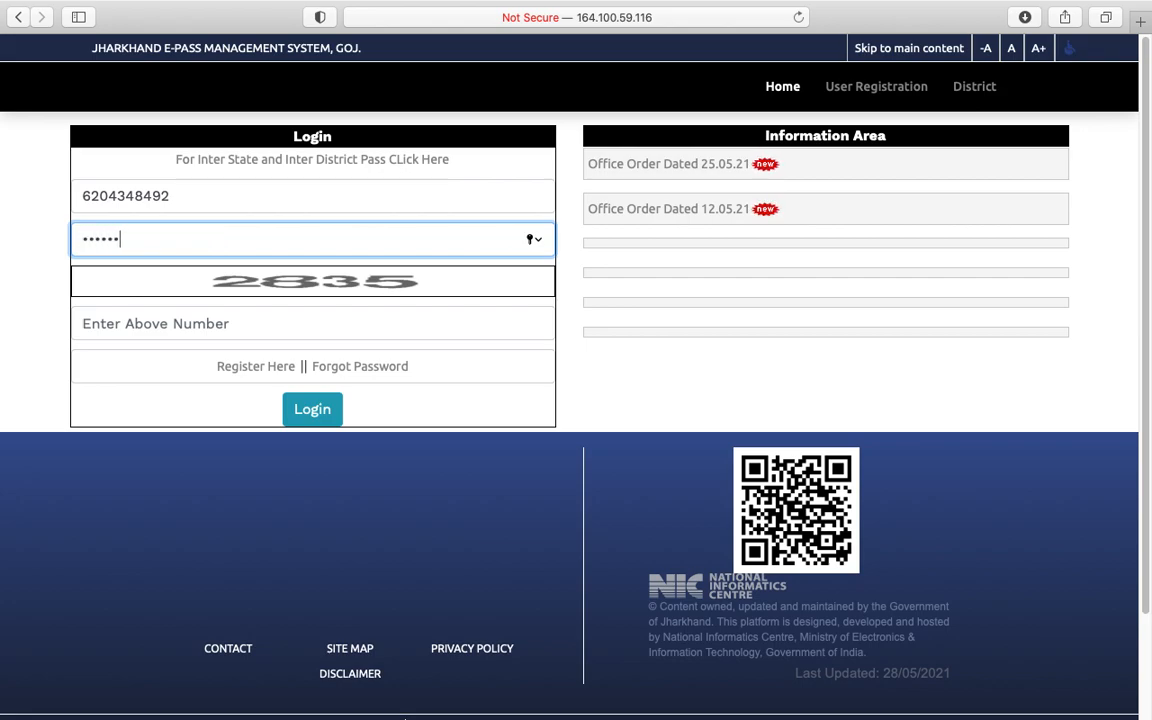
type("••")
key("Tab")
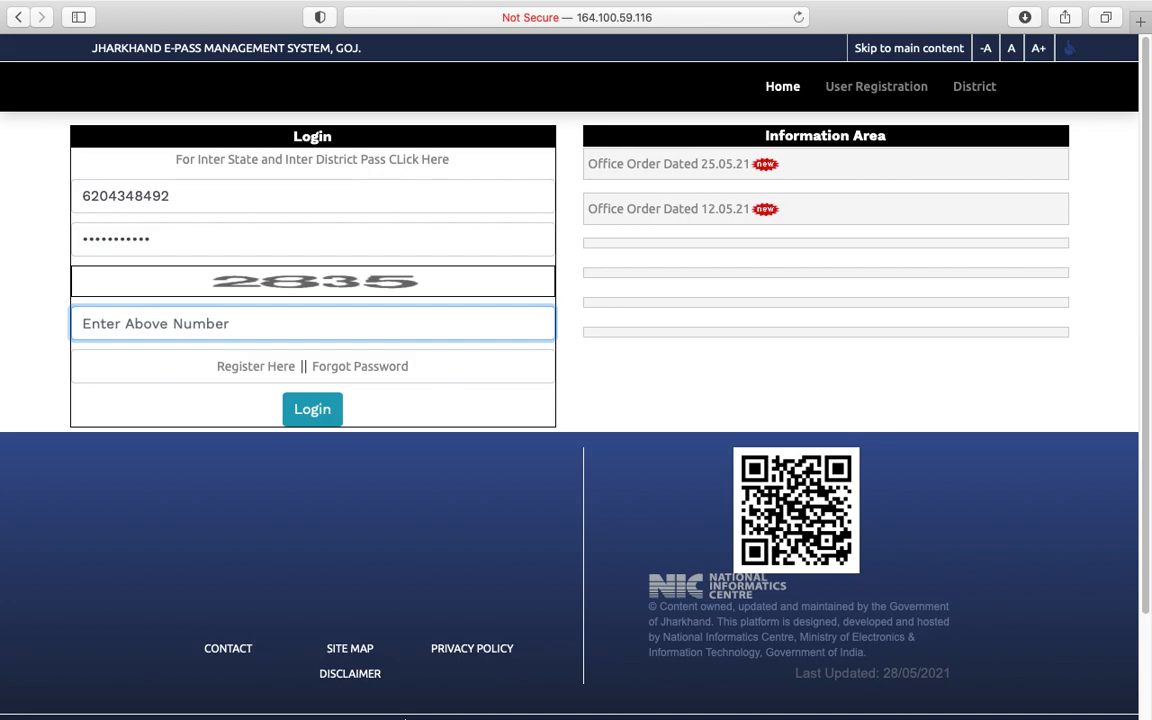
type("28")
type("35")
left_click(305, 410)
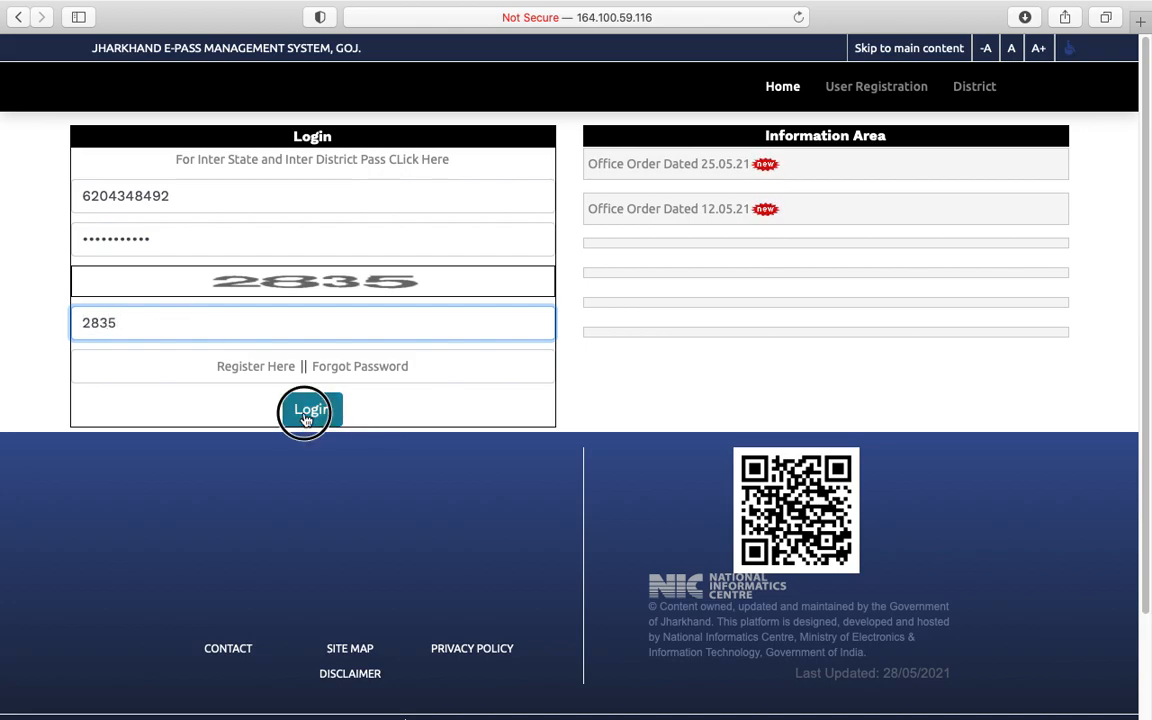
Step: Decline saving the password, then retype the applicant's full name and correct the father's name
left_click(647, 127)
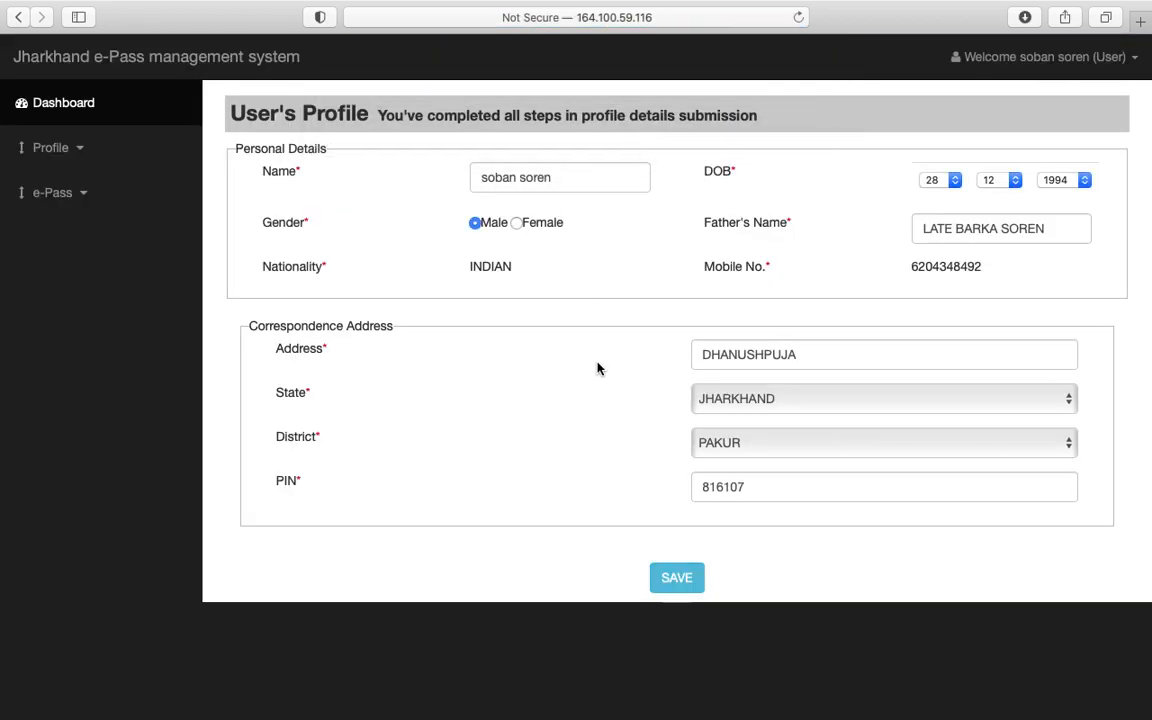
double_click(566, 172)
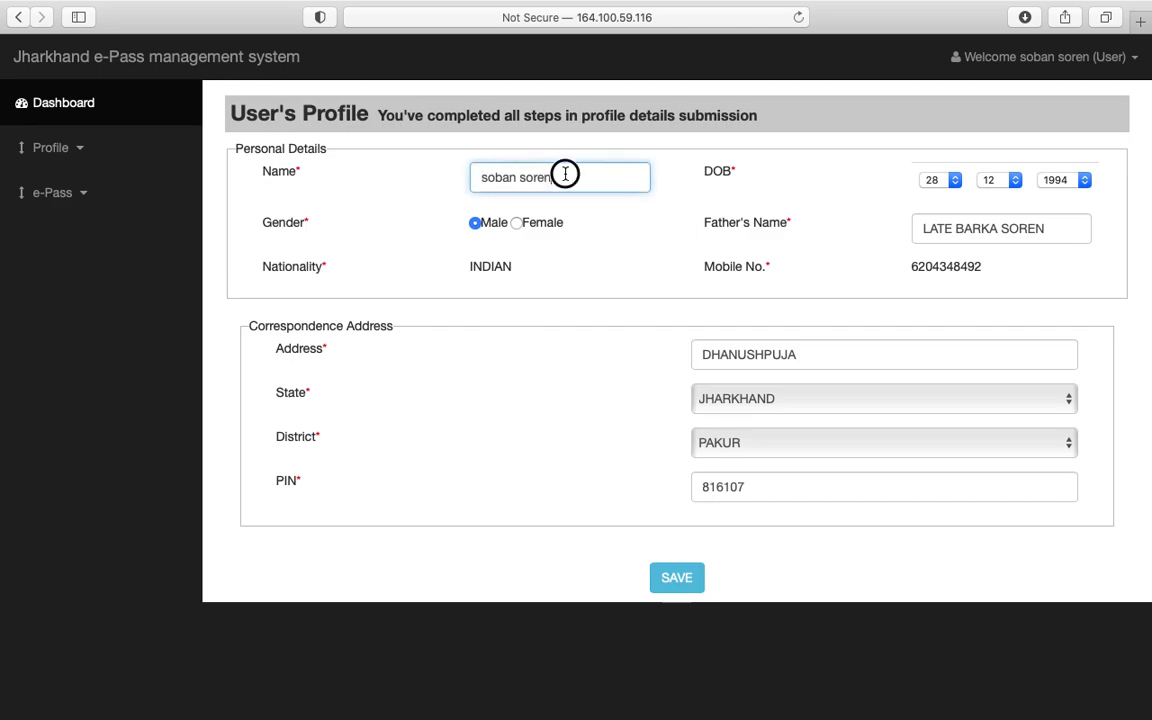
key("BackSpace")
key("BackSpace")
key("BackSpace")
key("BackSpace")
key("BackSpace")
key("BackSpace")
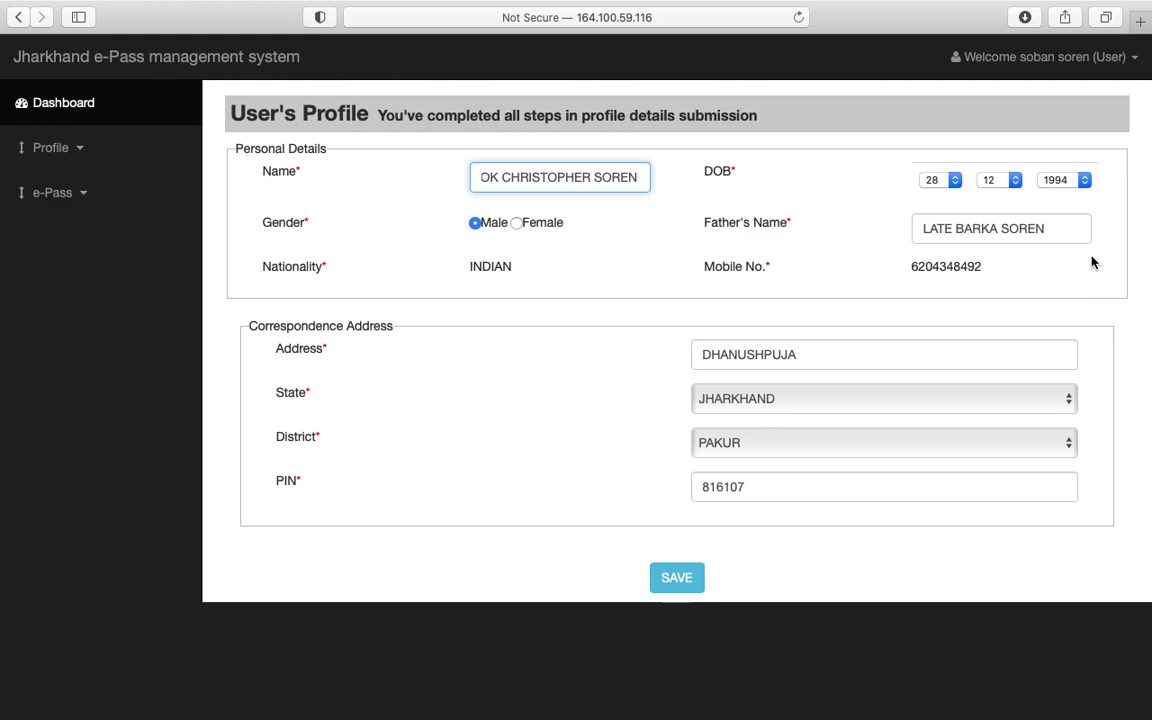
left_click_drag(998, 229, 845, 240)
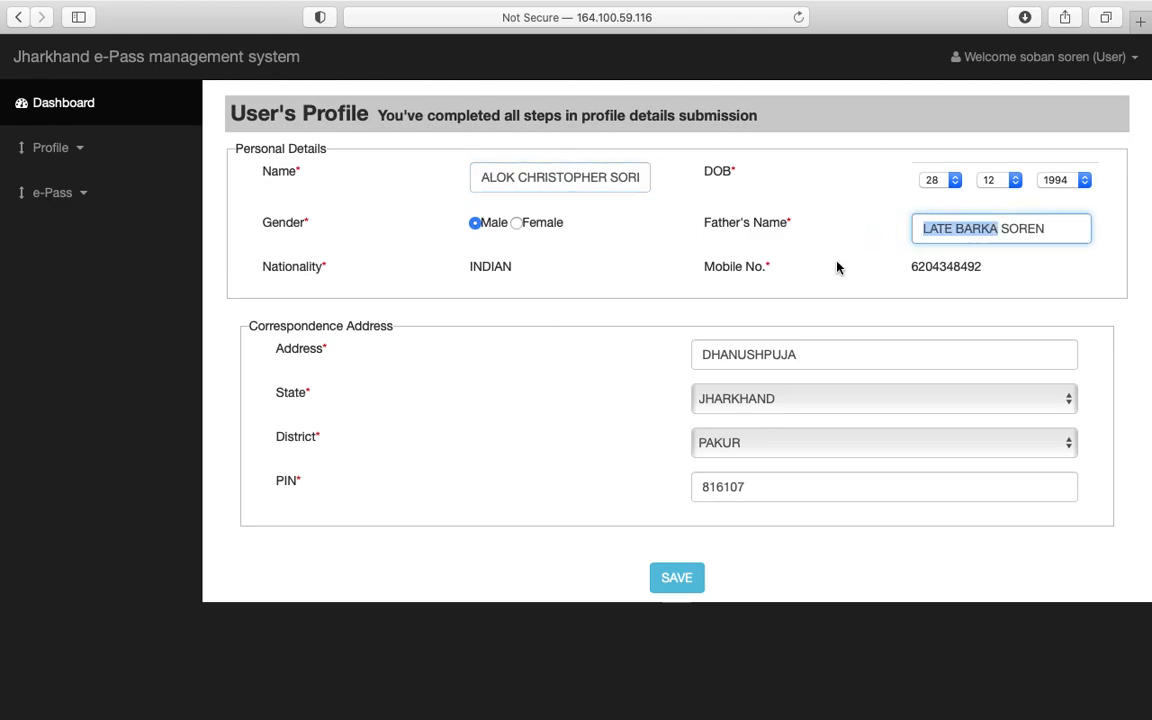
key("BackSpace")
type("SOREN")
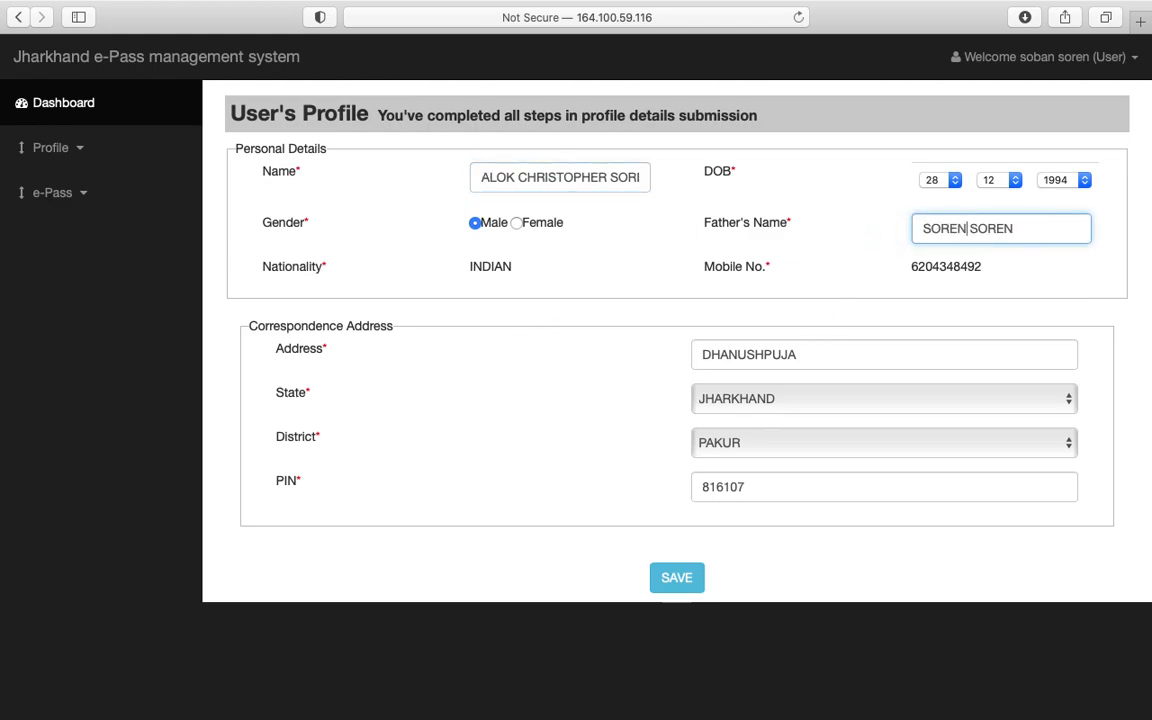
left_click(451, 408)
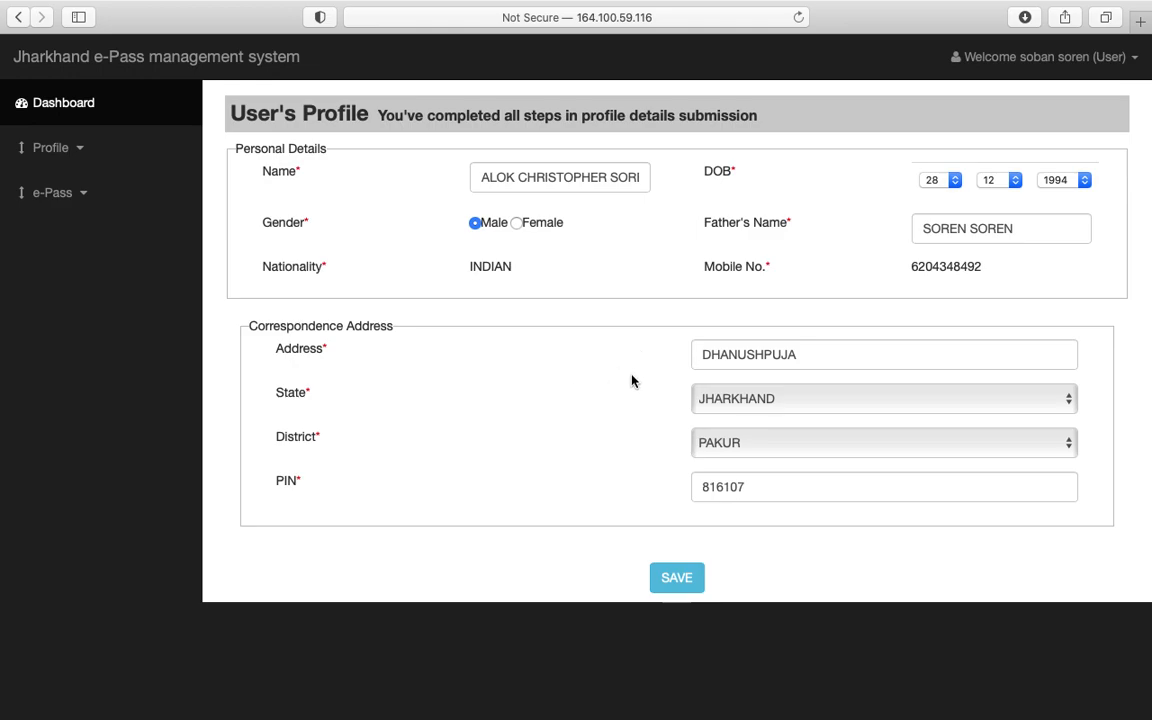
Step: Set the date of birth to day 27 and month 7
left_click(934, 183)
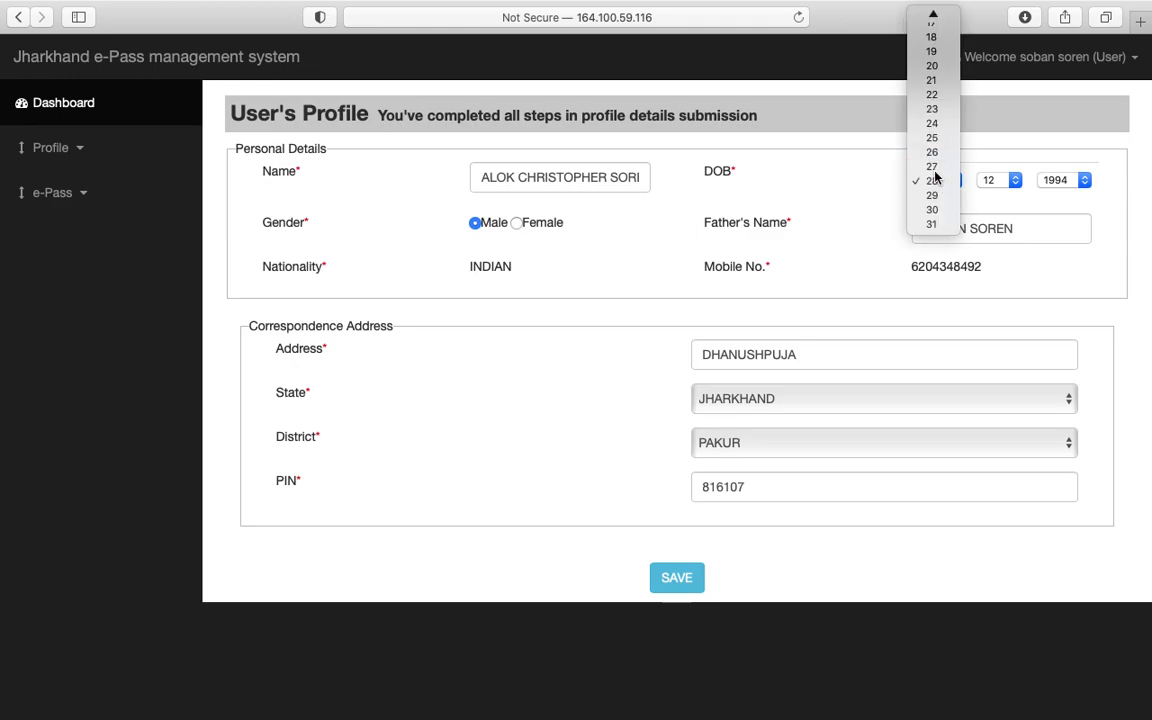
left_click(932, 167)
left_click(1000, 180)
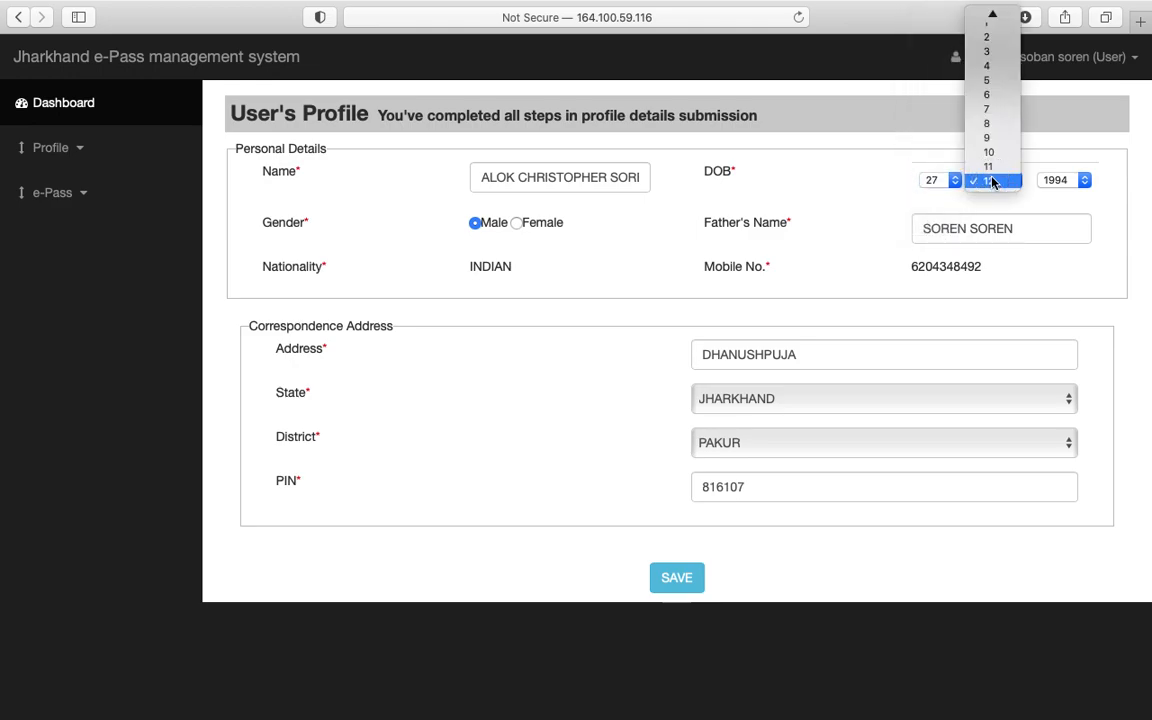
left_click(988, 108)
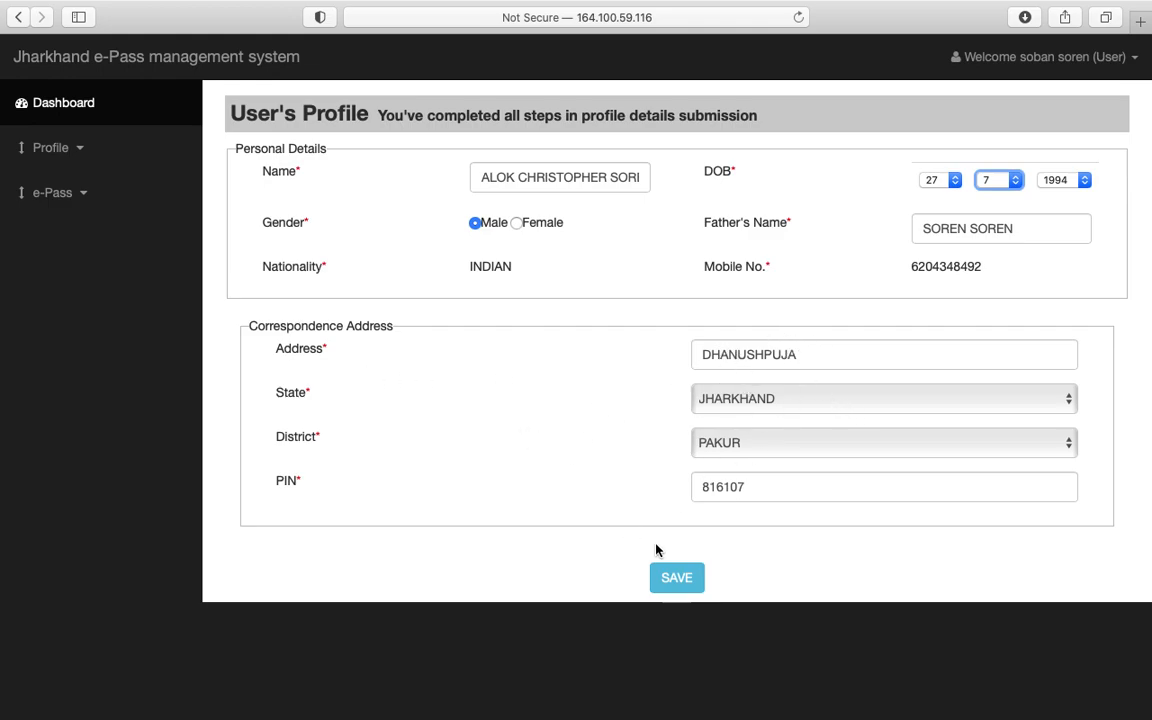
Step: Save the profile and open the Documents ID details page
left_click(682, 580)
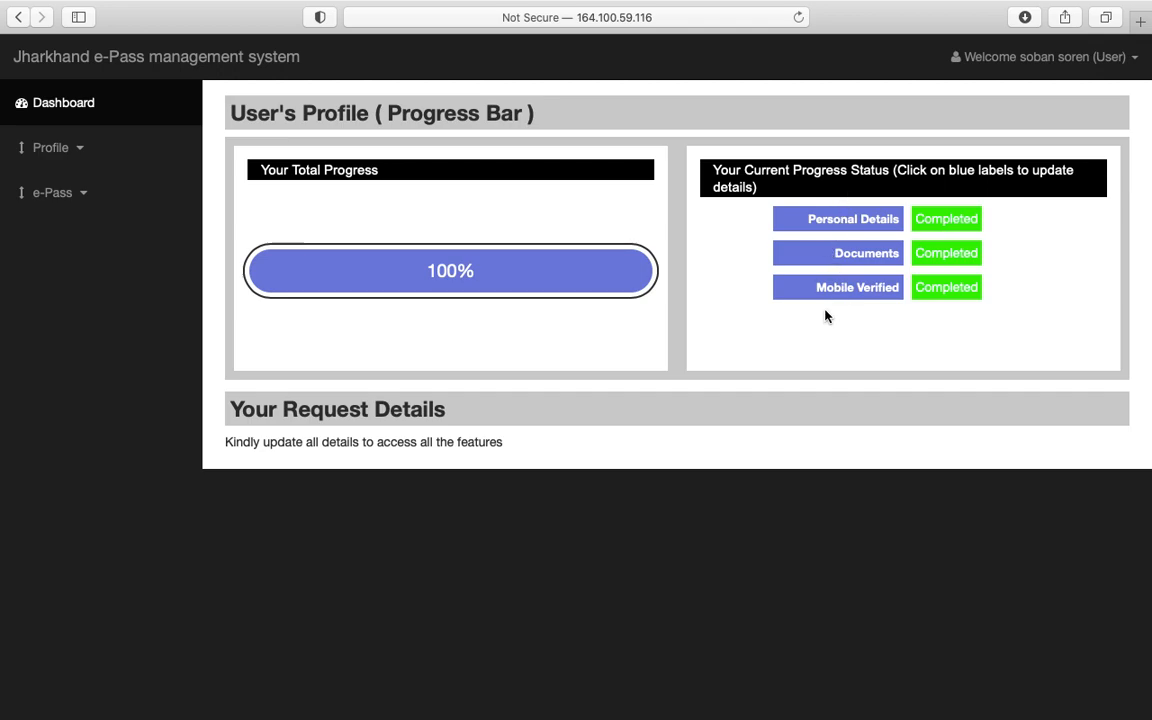
left_click(865, 262)
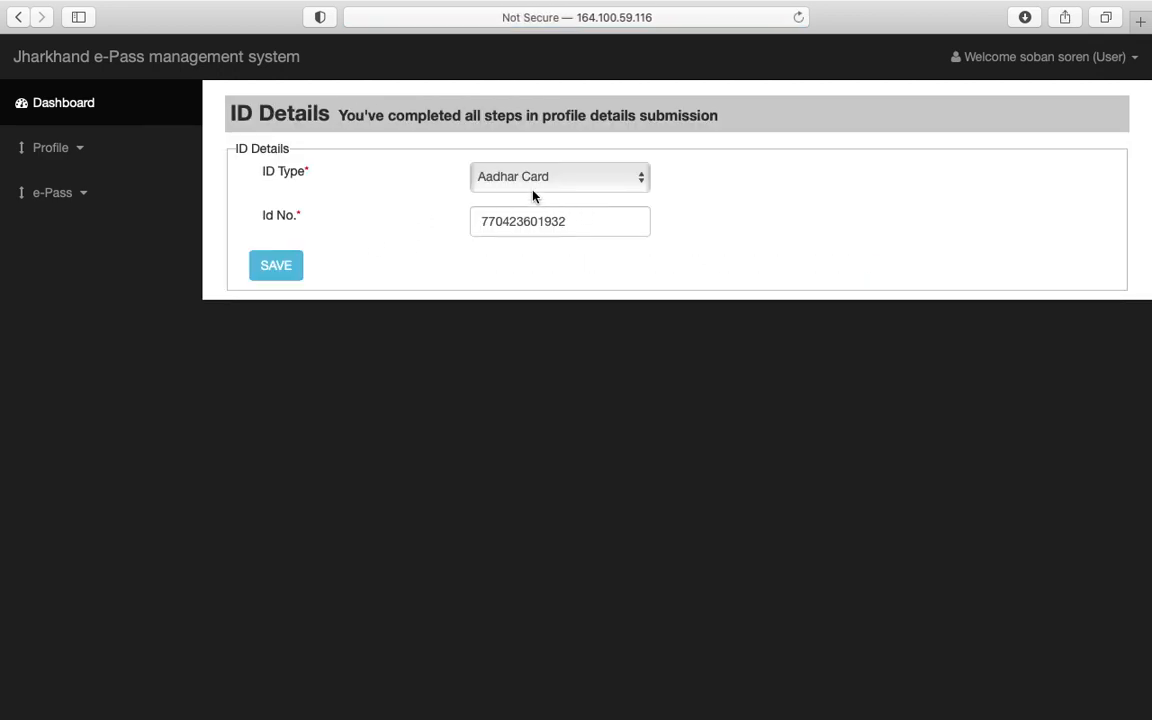
Step: Save the ID details with Aadhar Card kept as the ID type
left_click(276, 265)
left_click(735, 387)
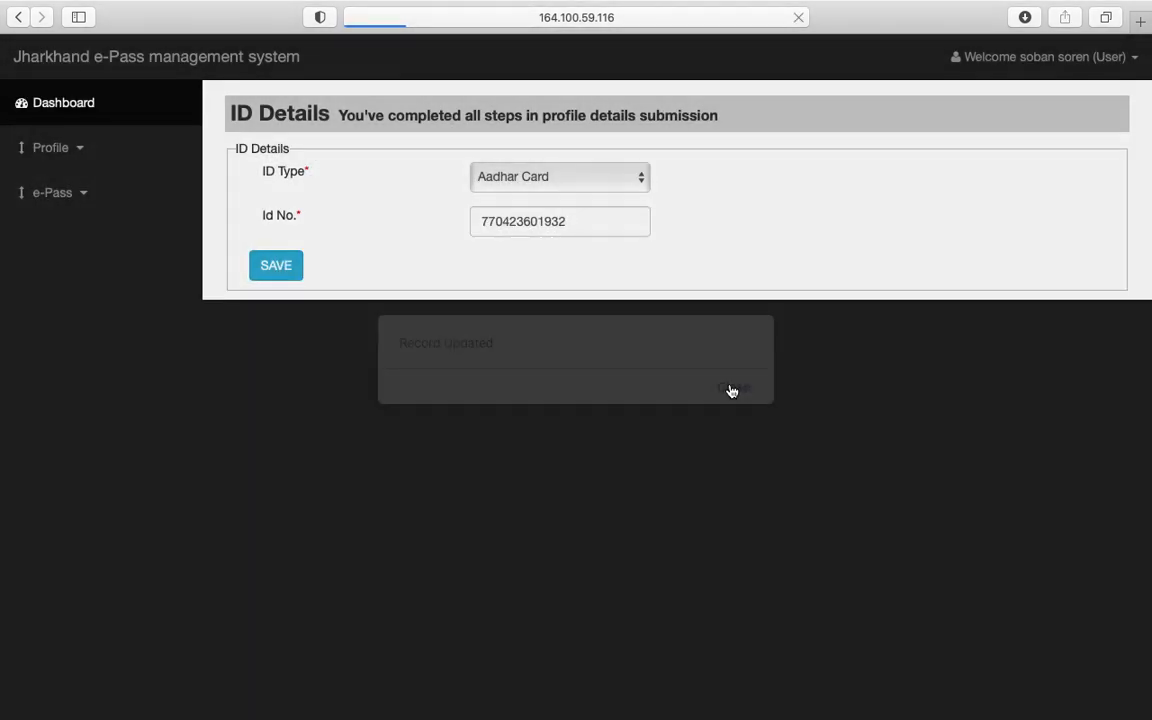
left_click(855, 257)
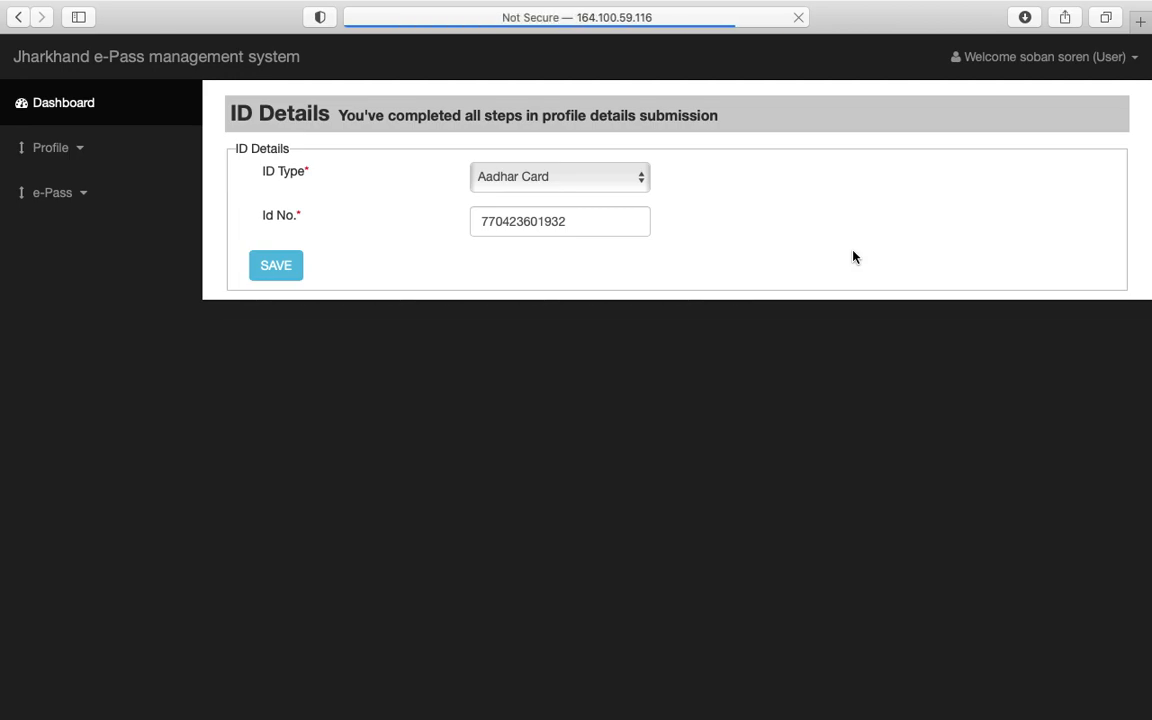
left_click(599, 186)
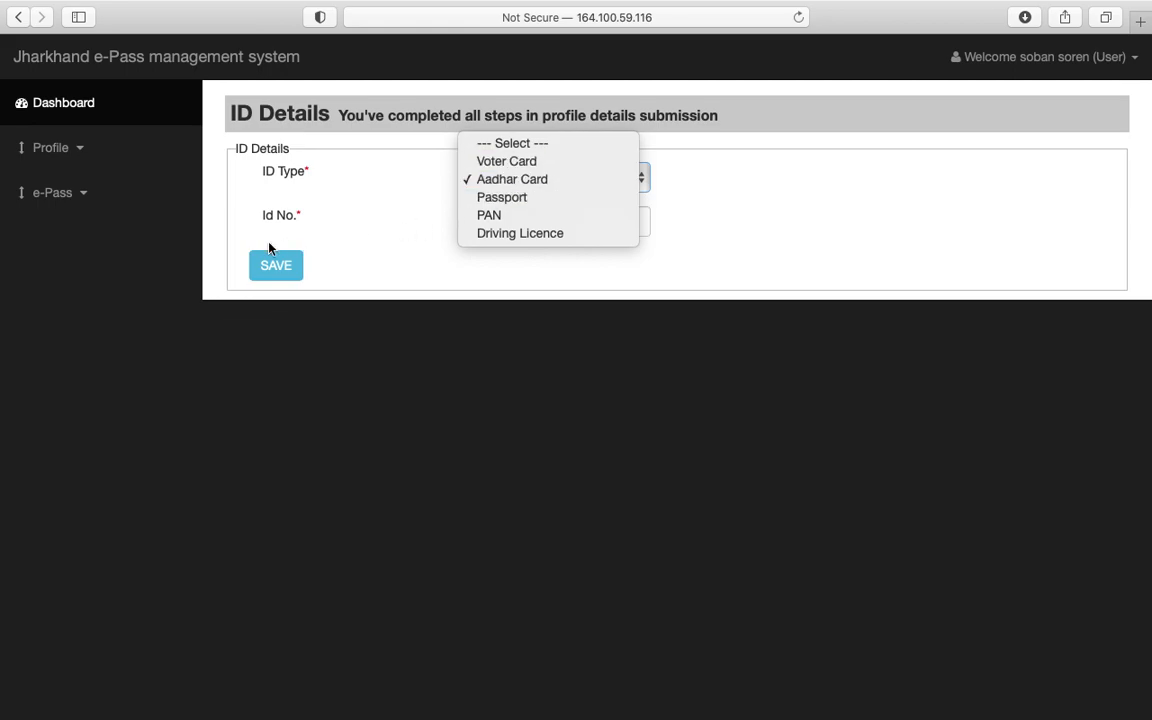
left_click(266, 270)
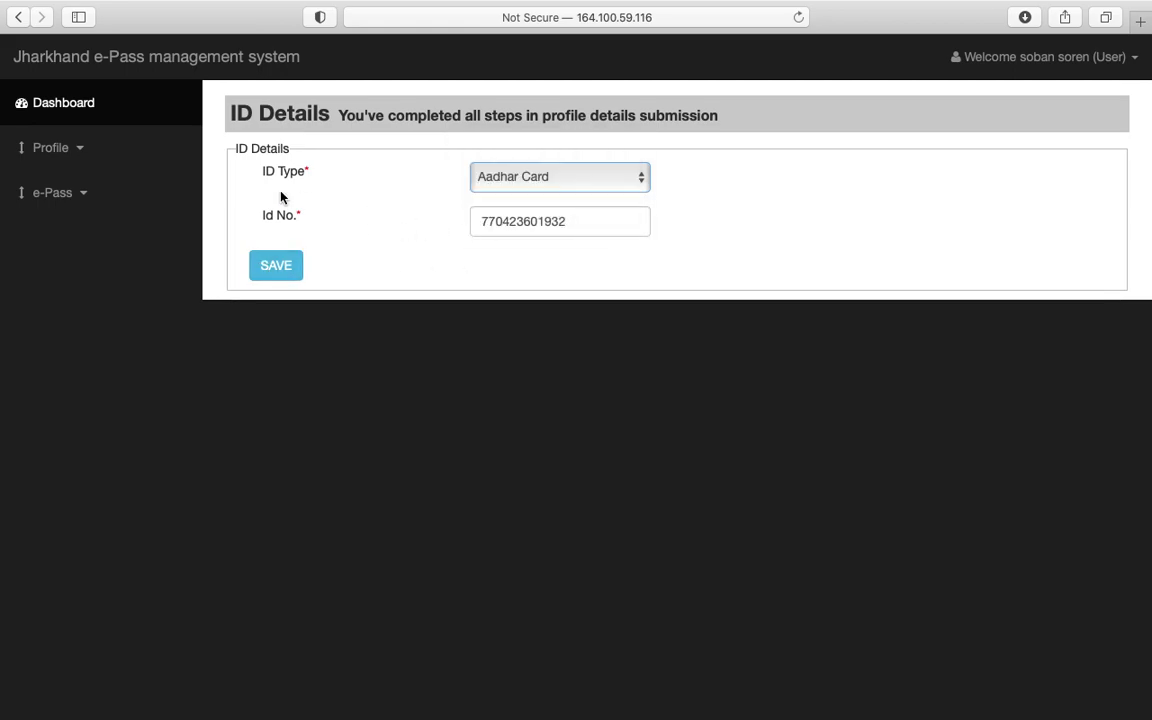
left_click(280, 266)
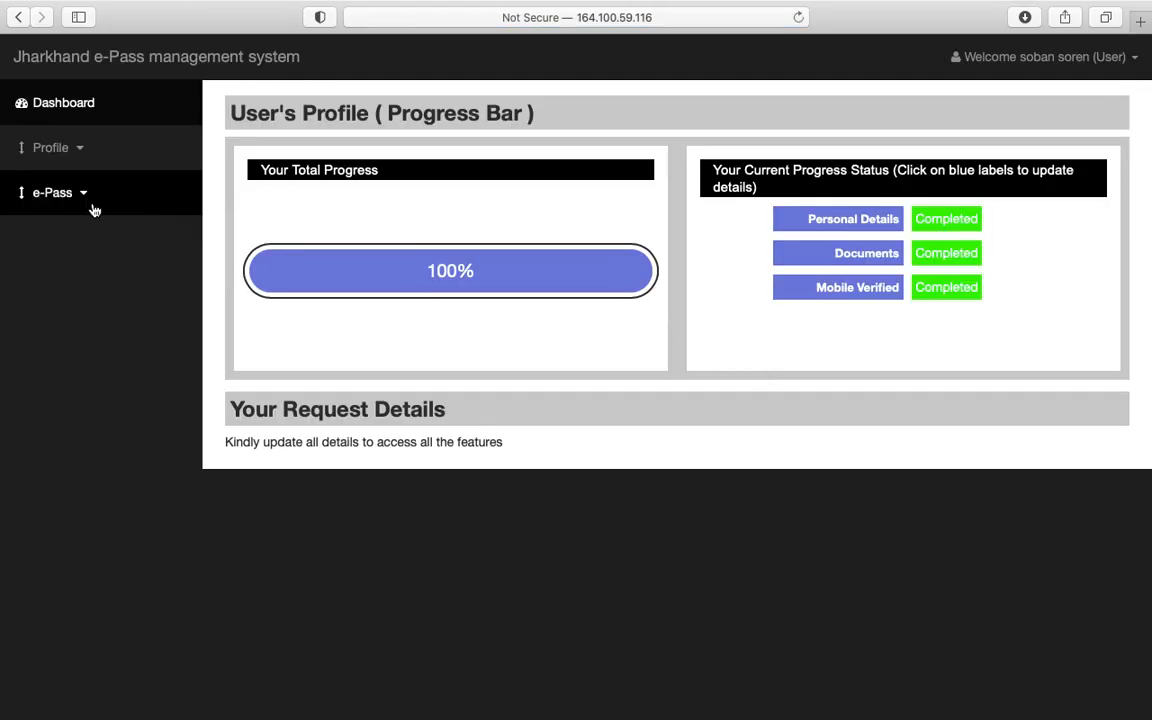
Step: Expand the e-Pass menu and view existing requests on the Registration Details page
left_click(81, 151)
left_click(81, 151)
left_click(86, 201)
left_click(85, 200)
left_click(85, 195)
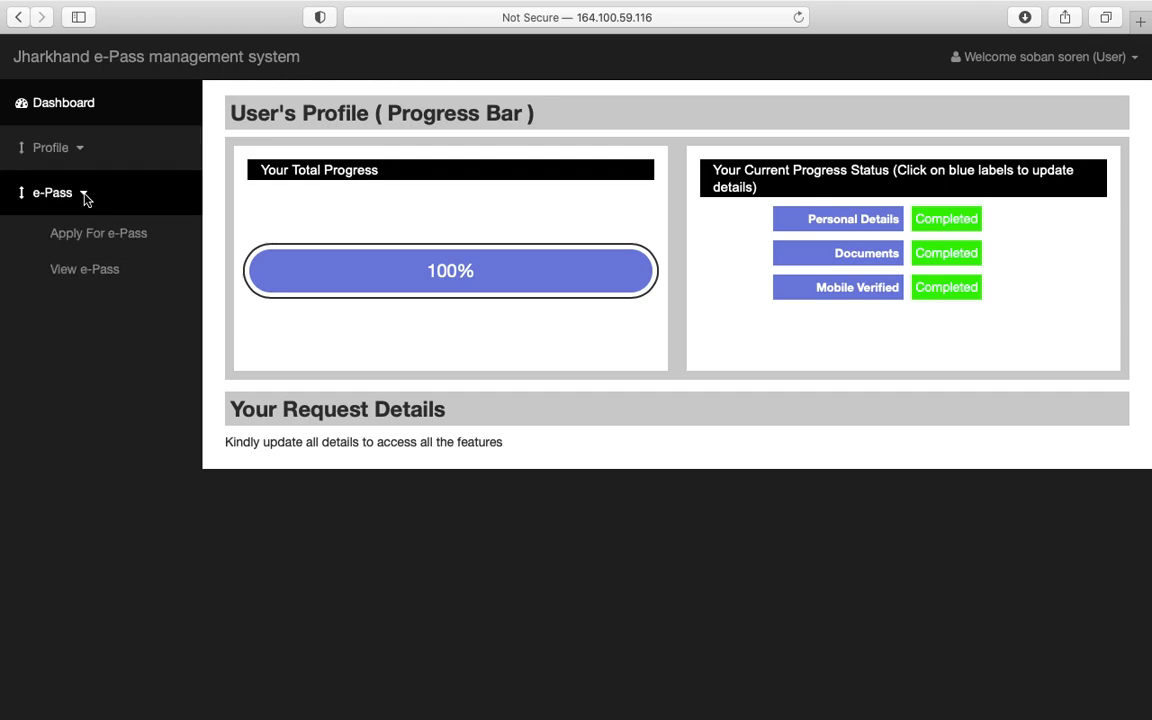
left_click(96, 274)
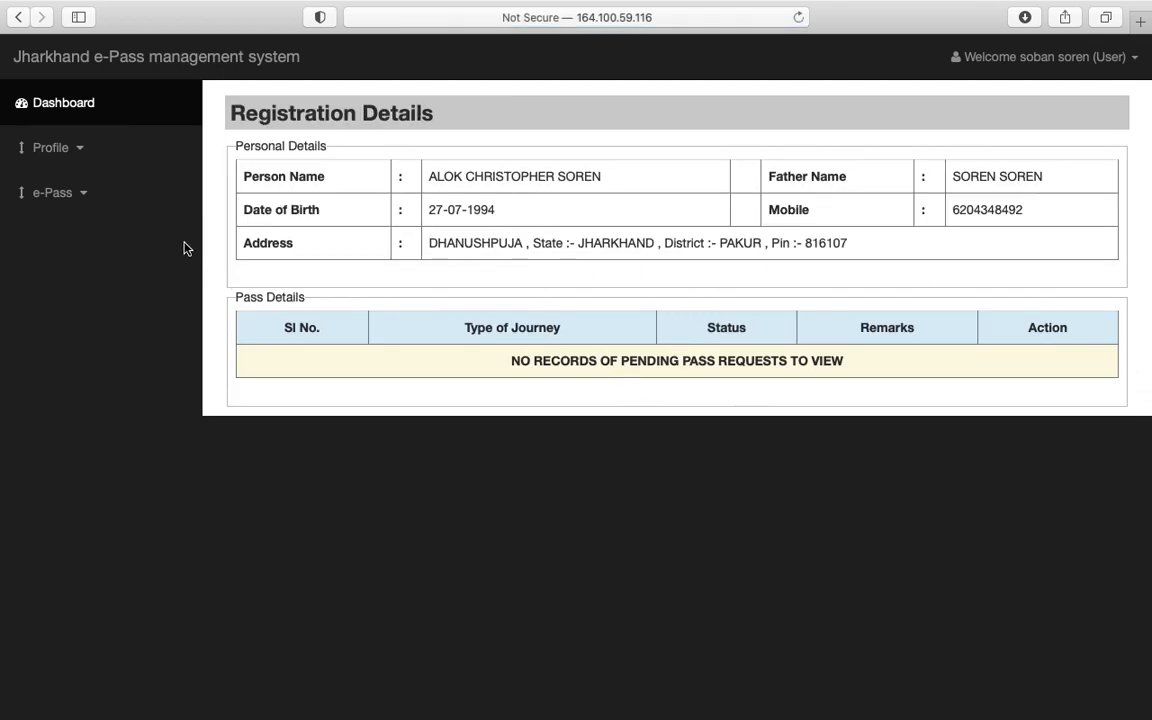
left_click(77, 211)
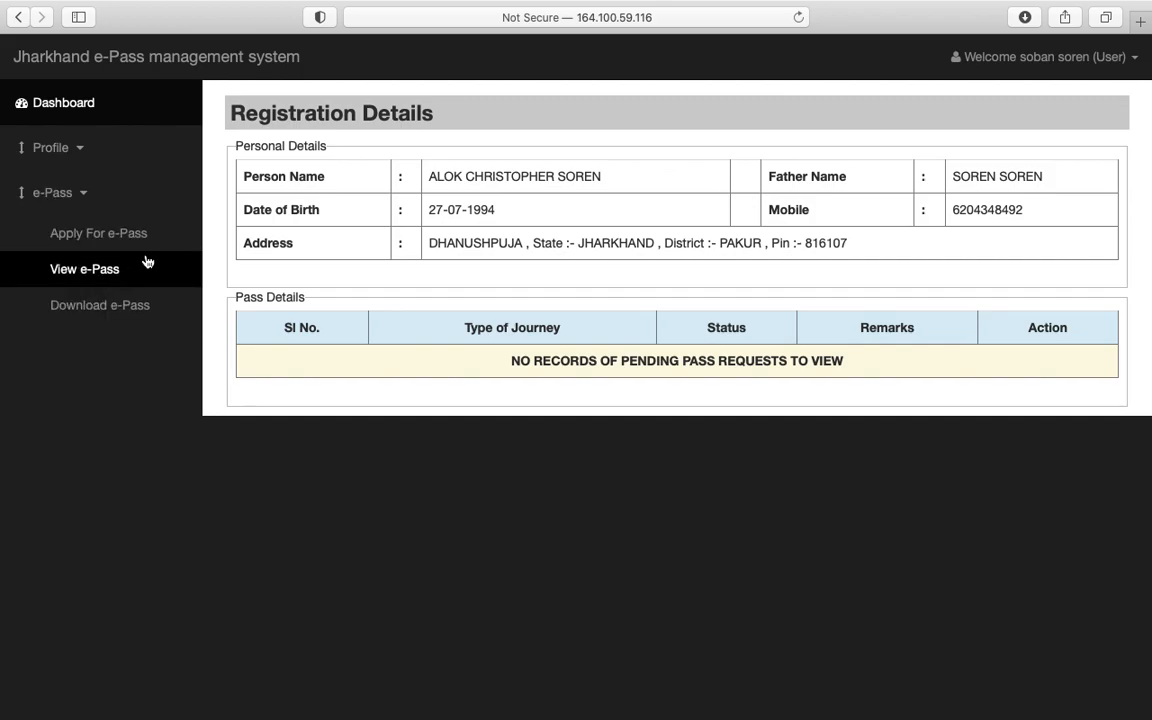
Step: Apply for an e-Pass with district PAKUR and type Within the District Boundary, then save
left_click(100, 236)
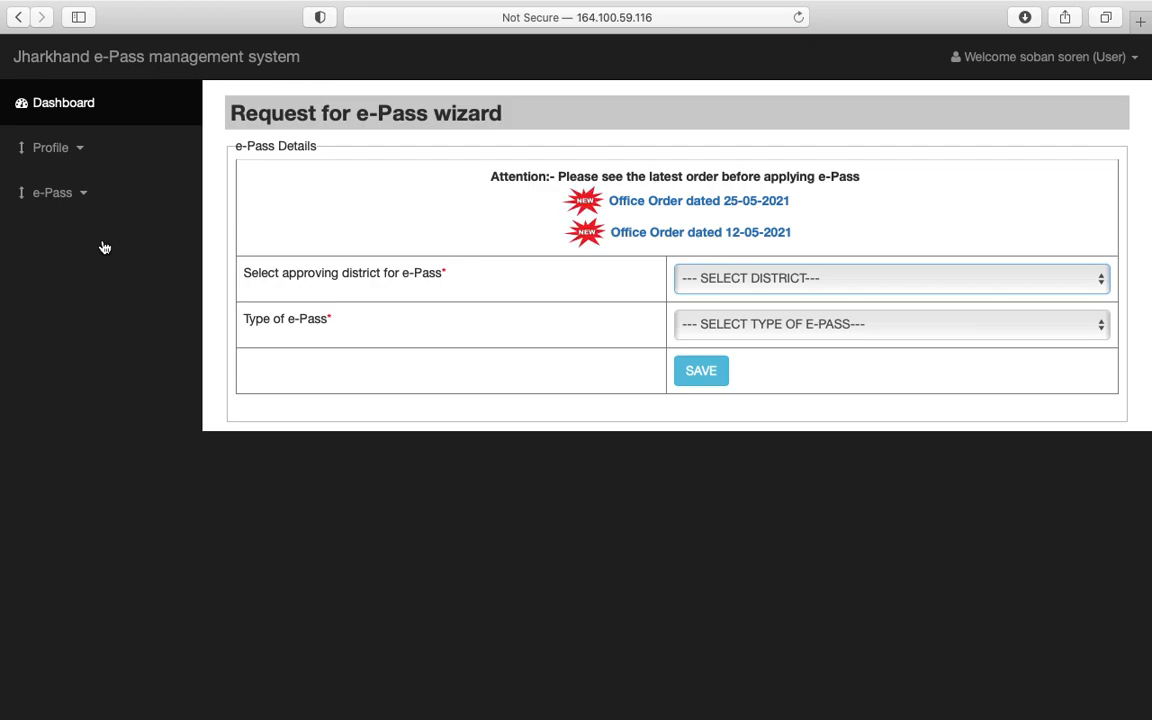
left_click(745, 285)
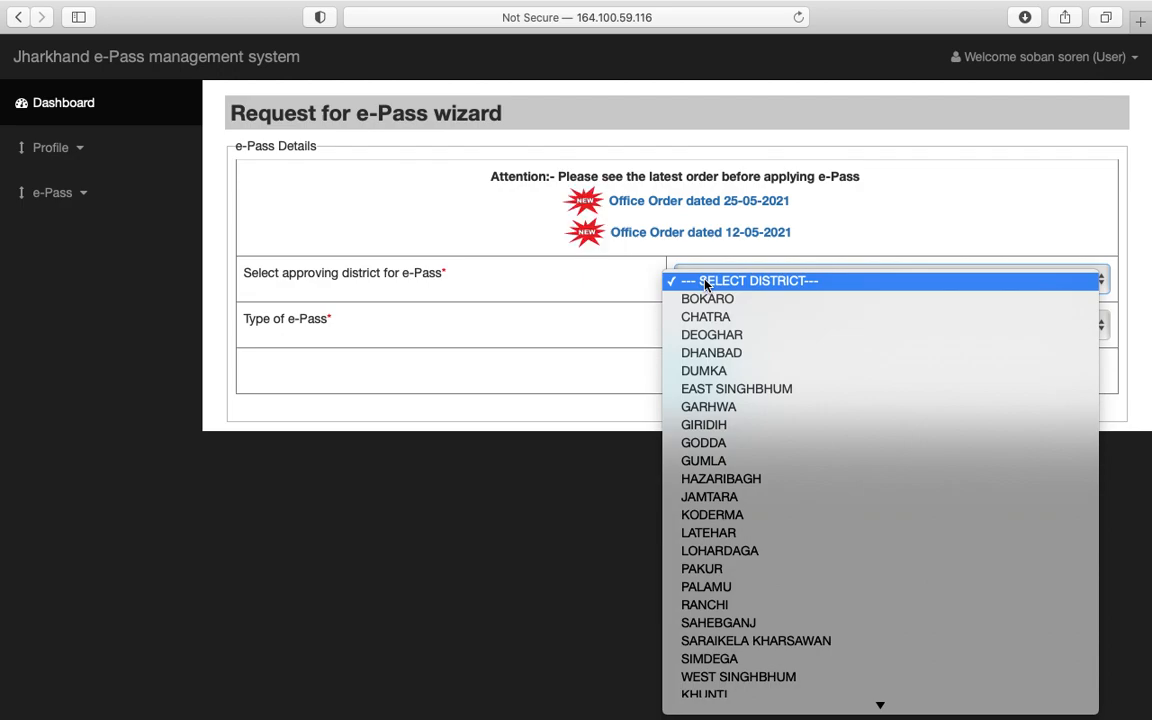
key("p")
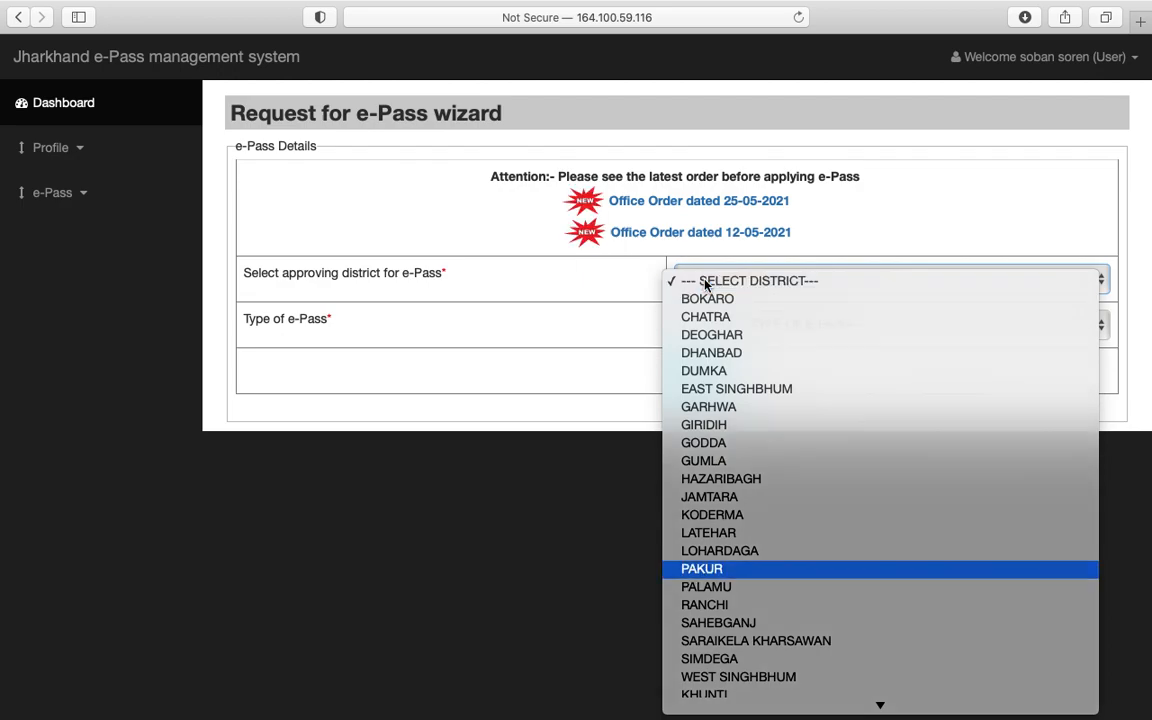
key("Return")
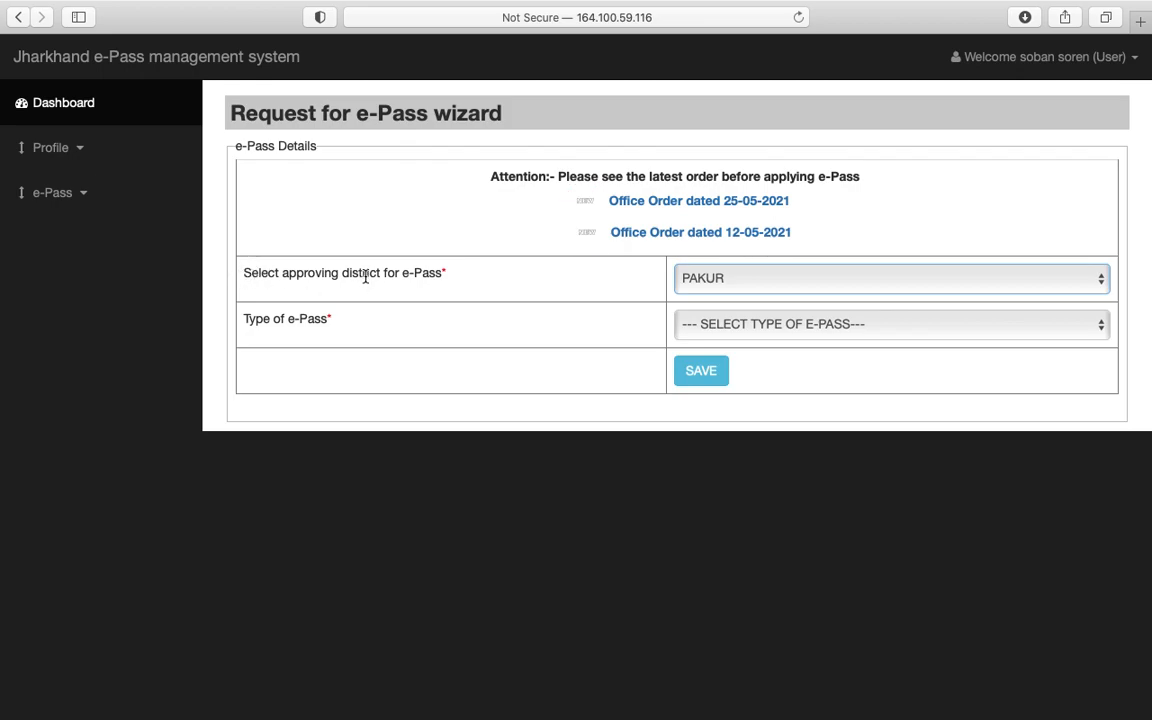
left_click(777, 325)
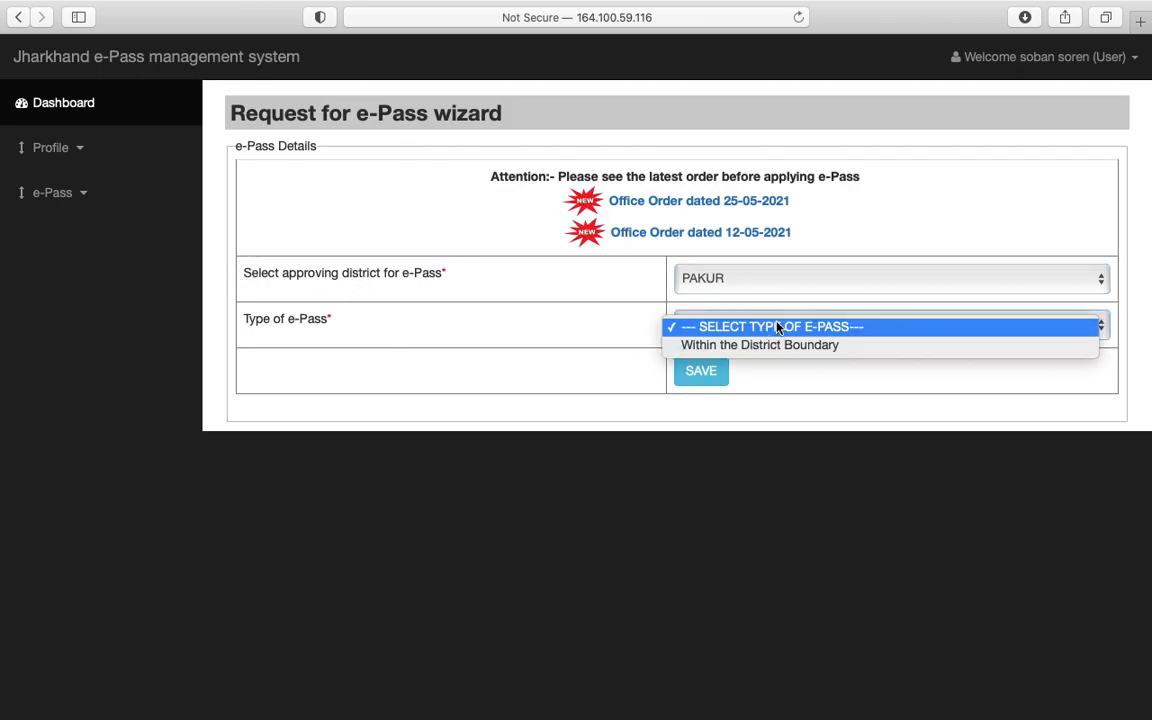
left_click(768, 347)
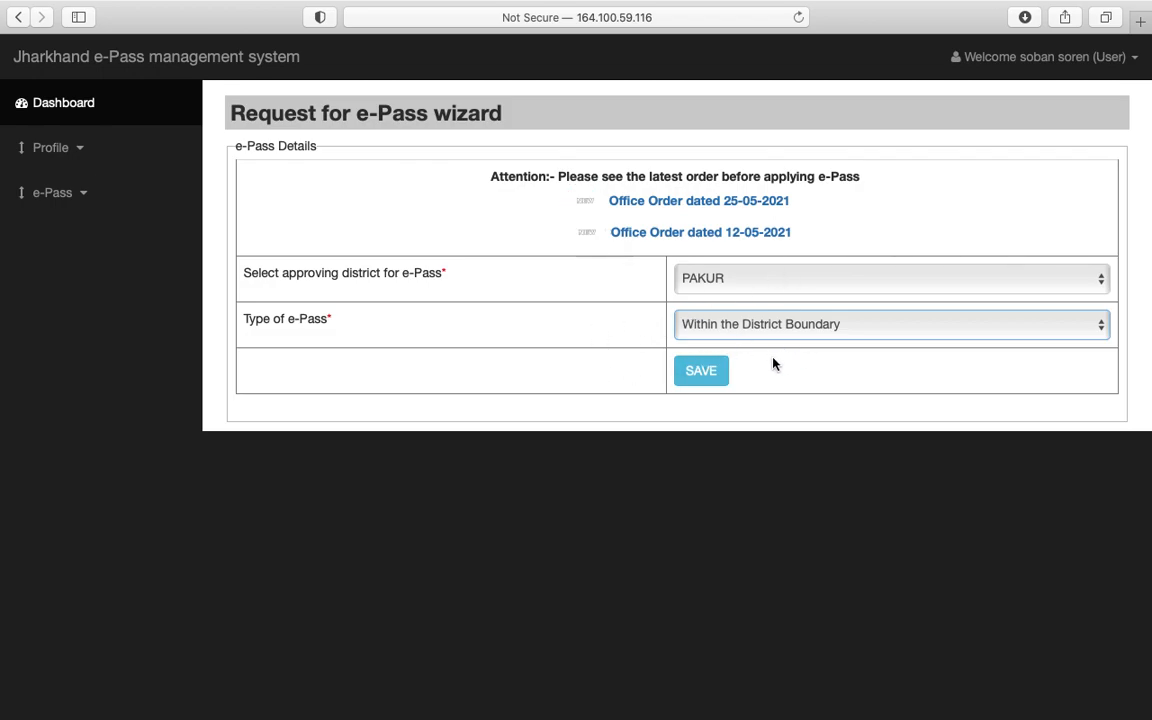
left_click(696, 372)
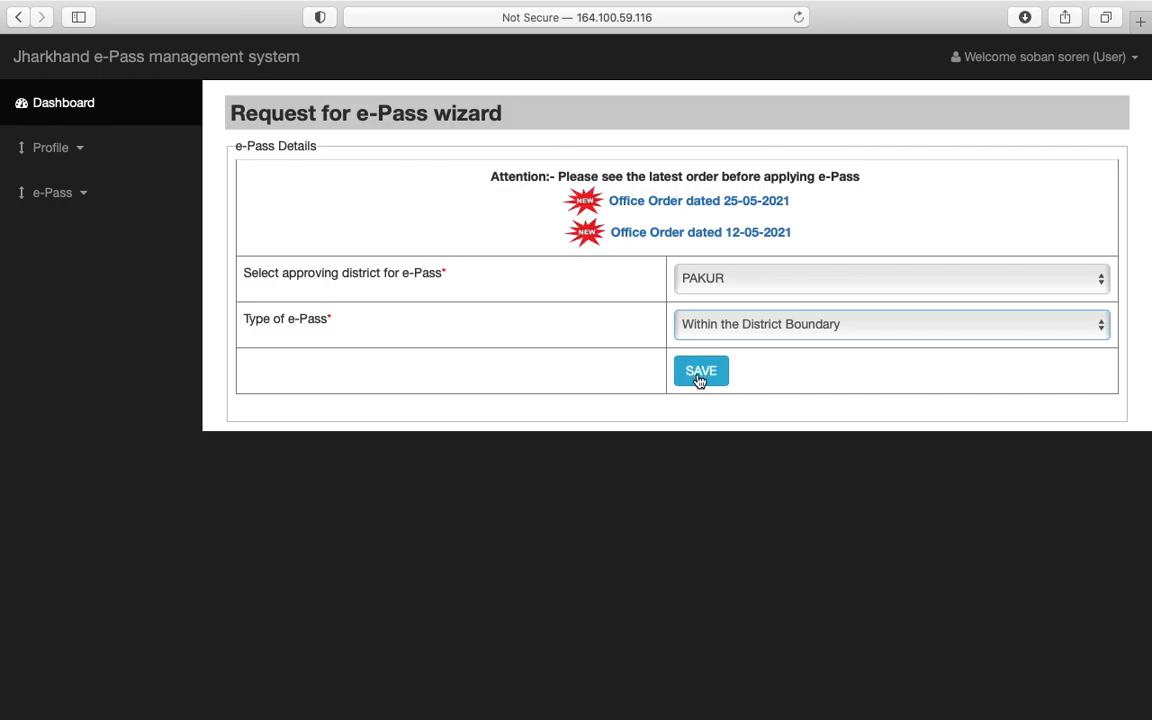
left_click(700, 378)
Step: Fill in the current address and set the visiting address to GAS AGENCY
left_click(505, 266)
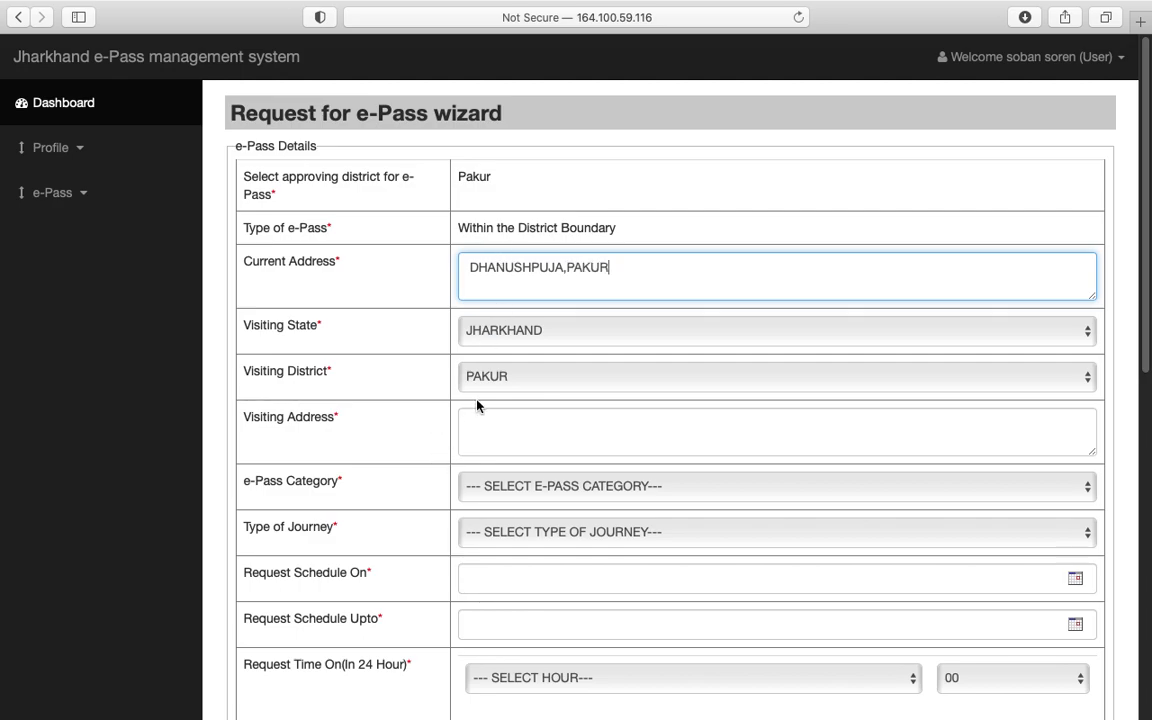
left_click(482, 412)
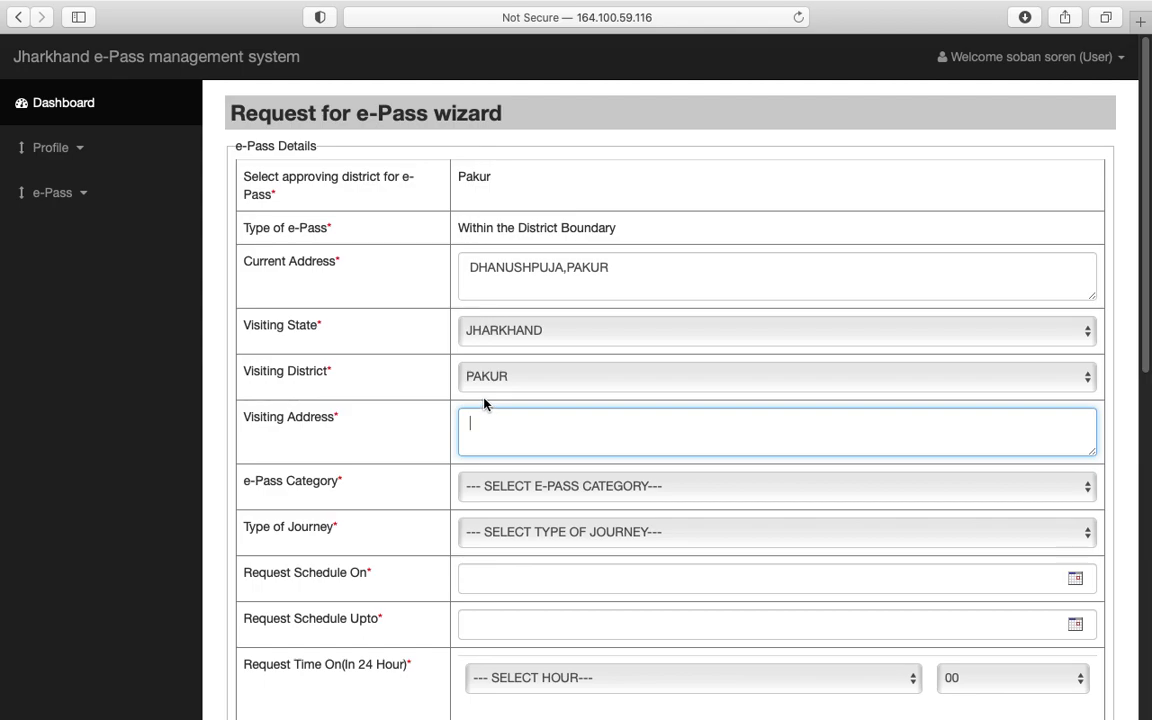
type("RAILWAY")
key("BackSpace")
key("BackSpace")
key("BackSpace")
key("BackSpace")
key("BackSpace")
key("BackSpace")
key("BackSpace")
type("GAS ")
type("GO")
key("BackSpace")
key("BackSpace")
key("BackSpace")
key("BackSpace")
key("BackSpace")
key("BackSpace")
key("BackSpace")
type("GAS AGENCY")
Step: Choose Buyer of permitted goods as the e-Pass category
left_click(589, 486)
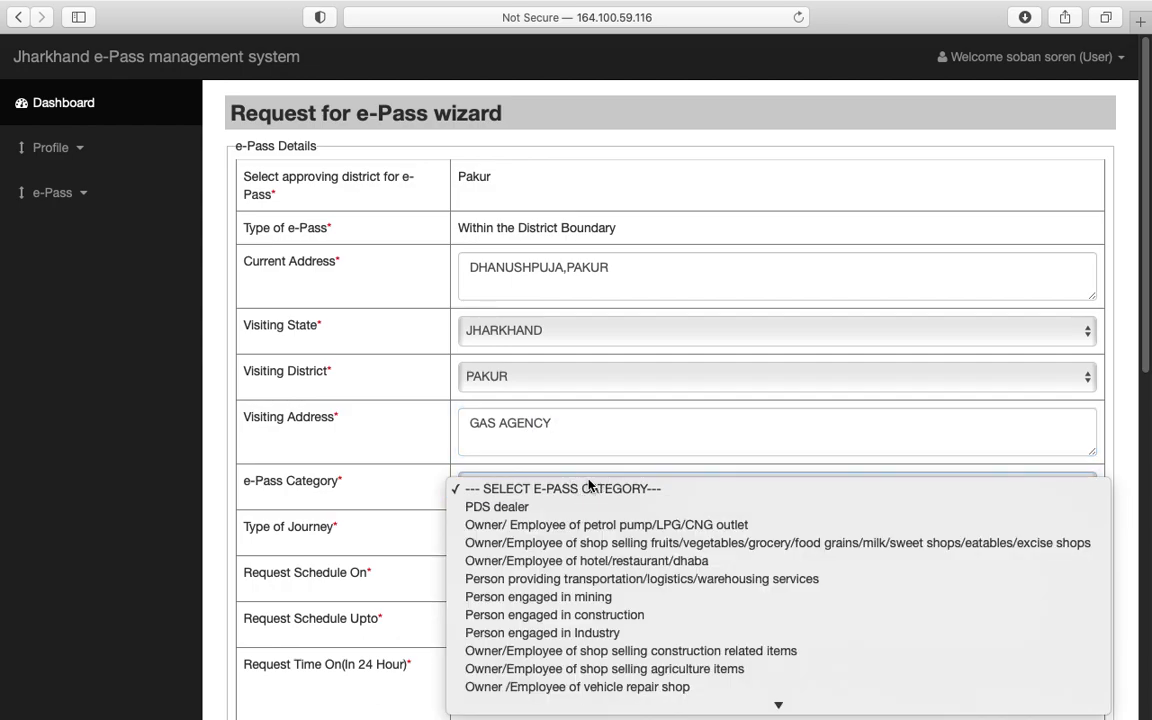
scroll(555, 600, "down", 3)
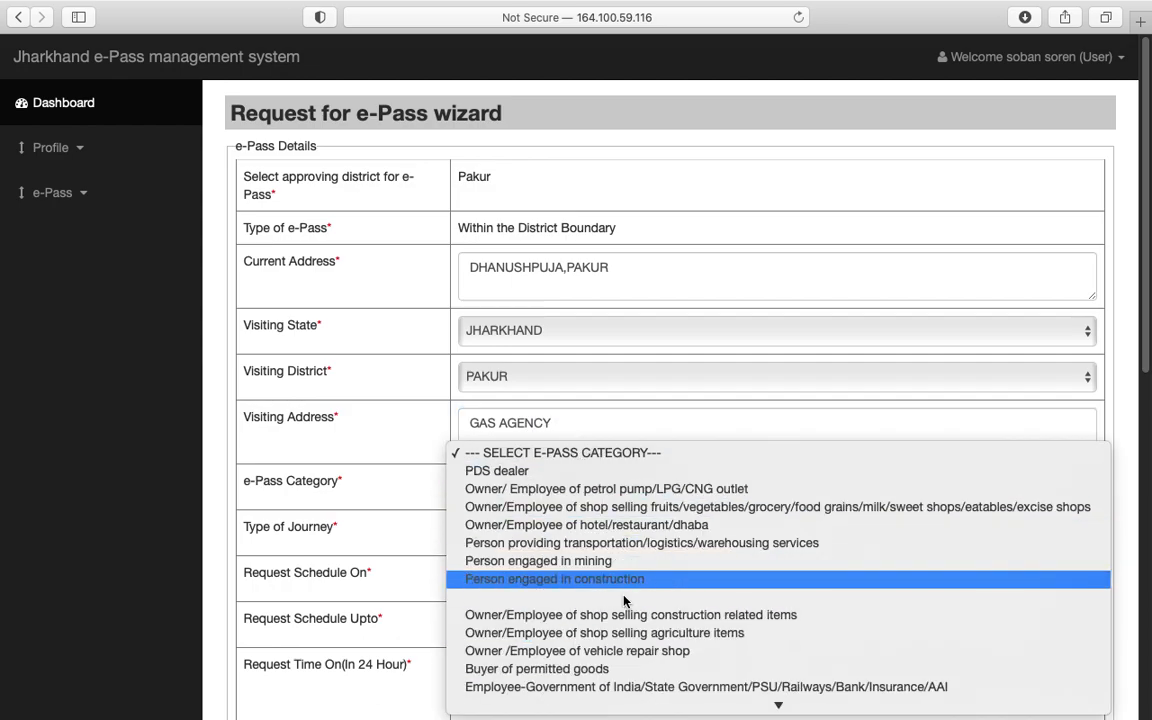
scroll(629, 598, "down", 1)
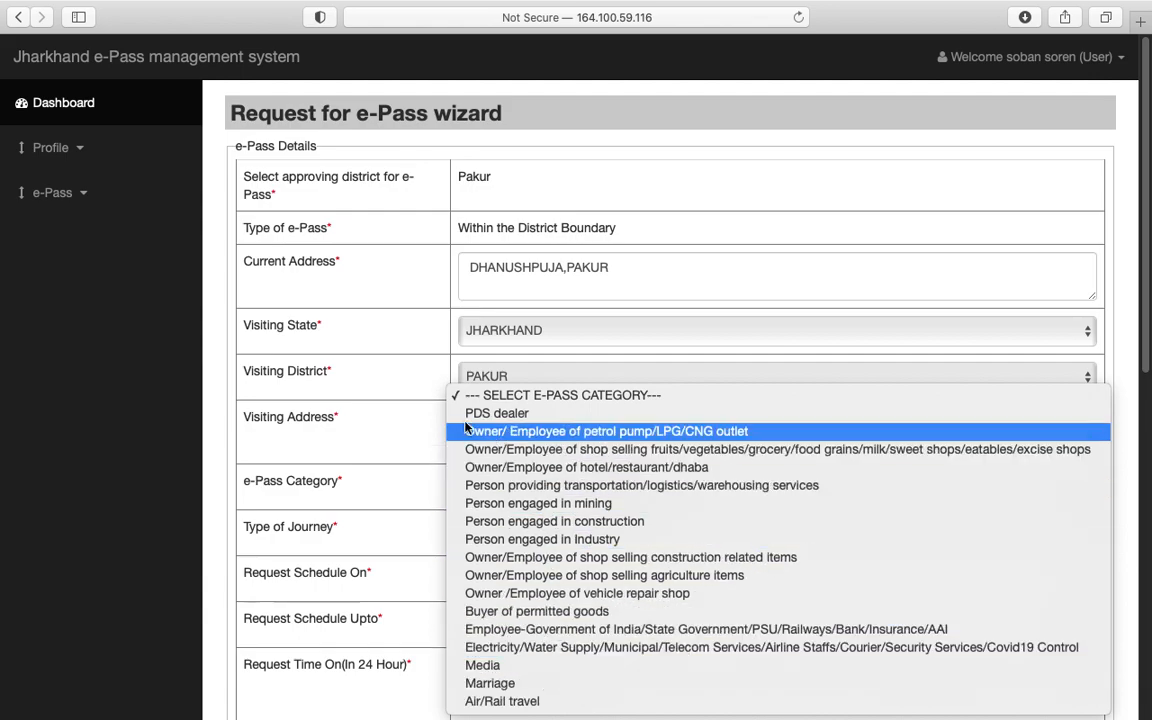
left_click(420, 386)
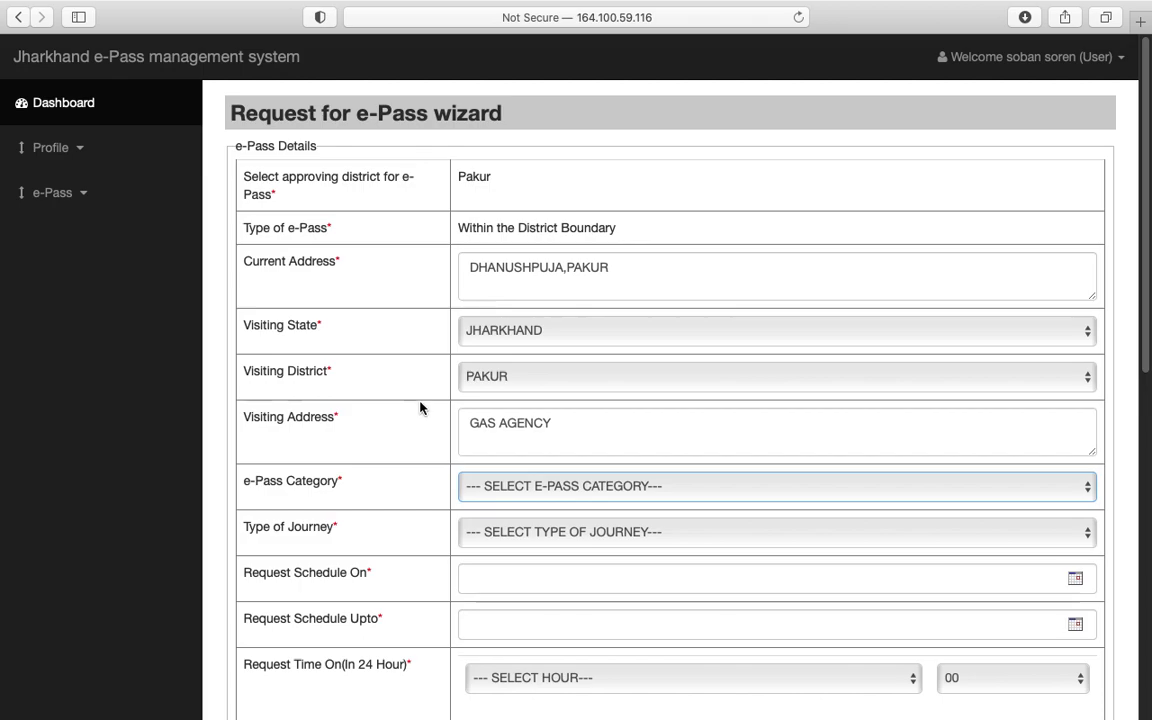
scroll(555, 550, "down", 2)
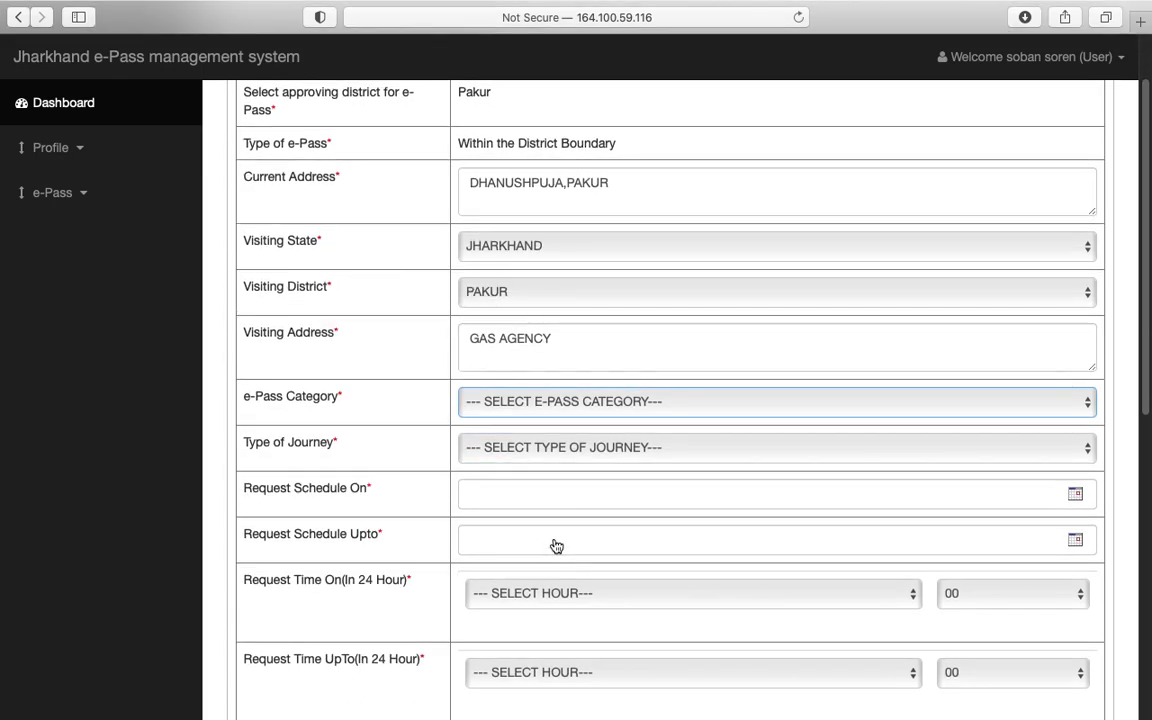
left_click(561, 404)
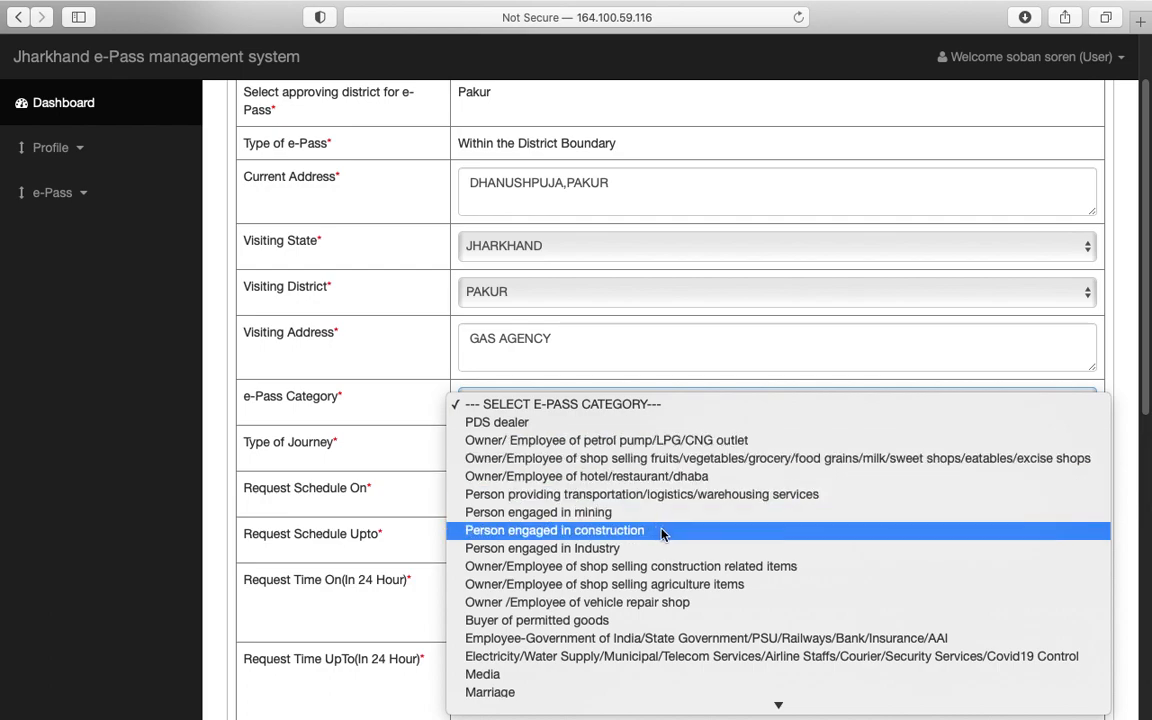
scroll(661, 533, "down", 1)
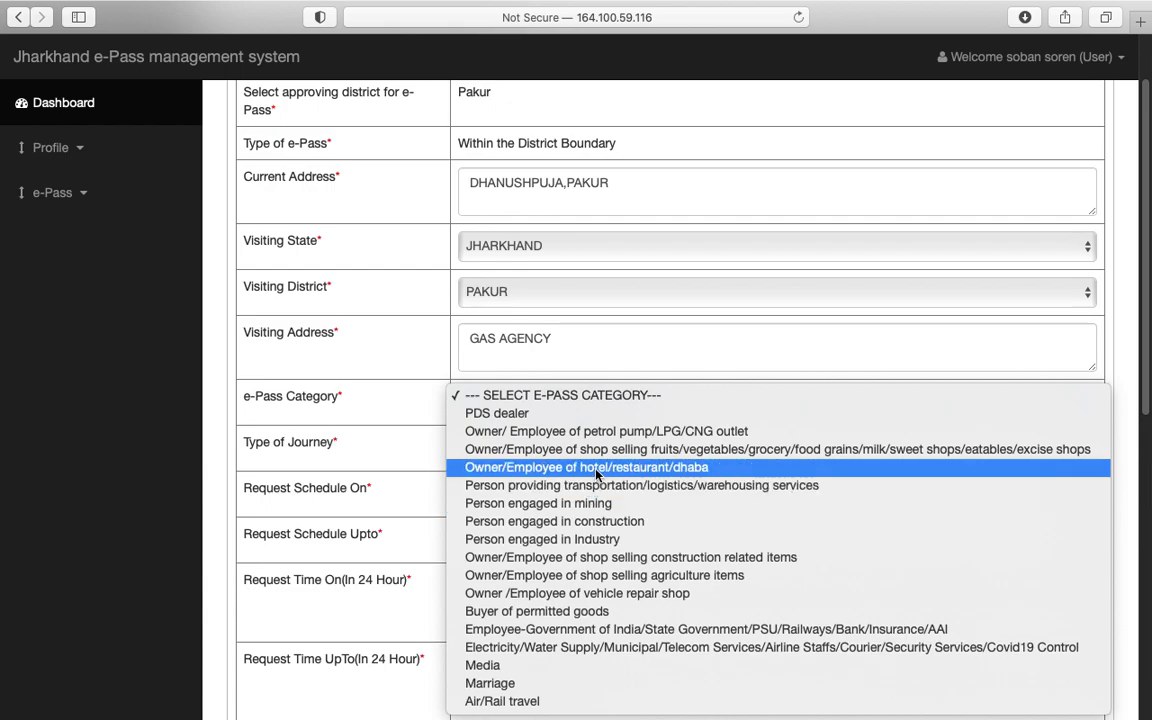
left_click(598, 614)
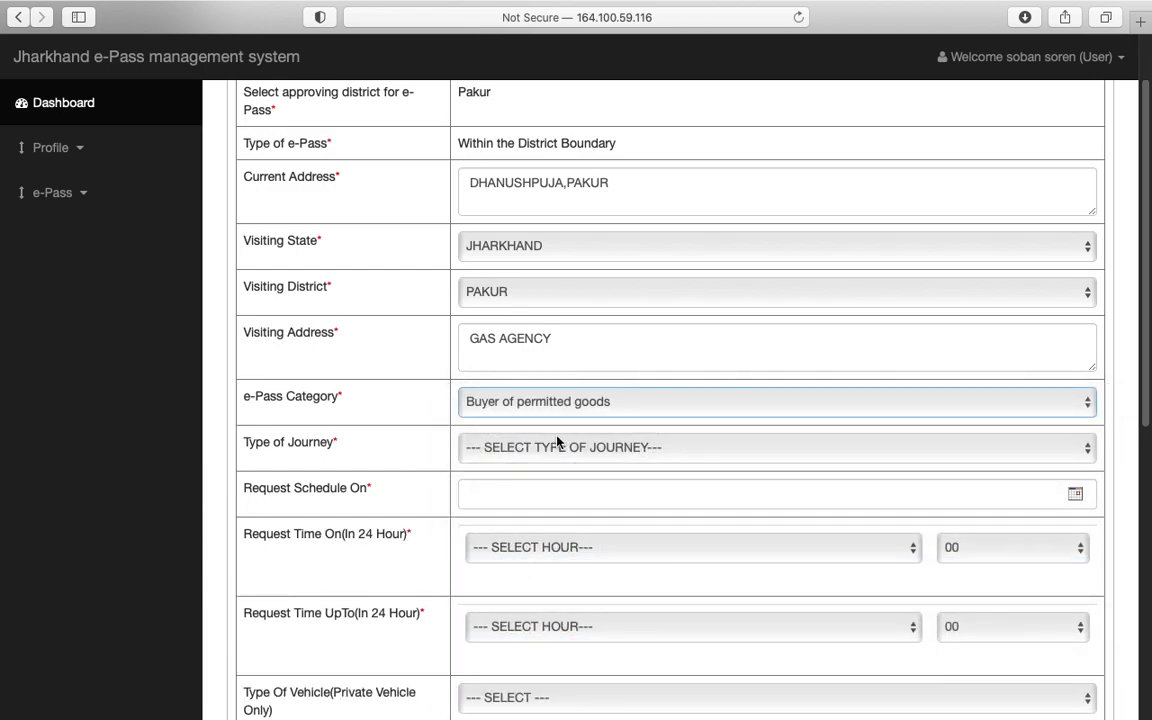
Step: Set the journey type to Visit and Return and the schedule date to 28-05-2021
left_click(590, 449)
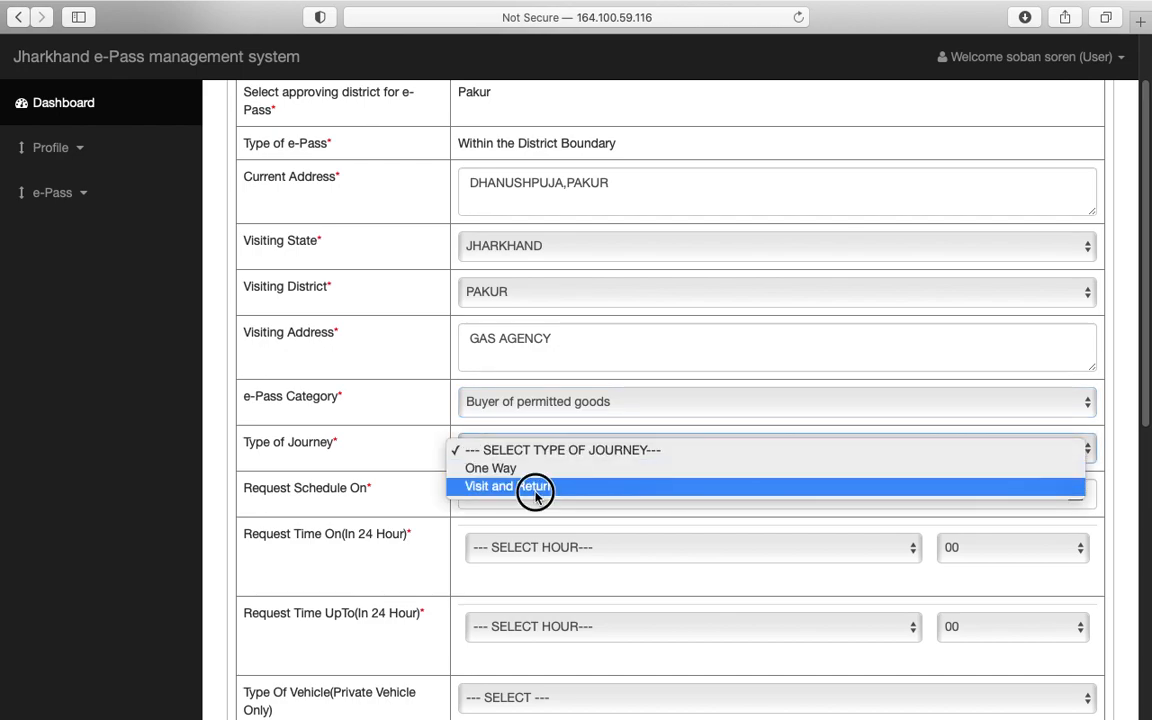
left_click(576, 497)
scroll(620, 470, "down", 2)
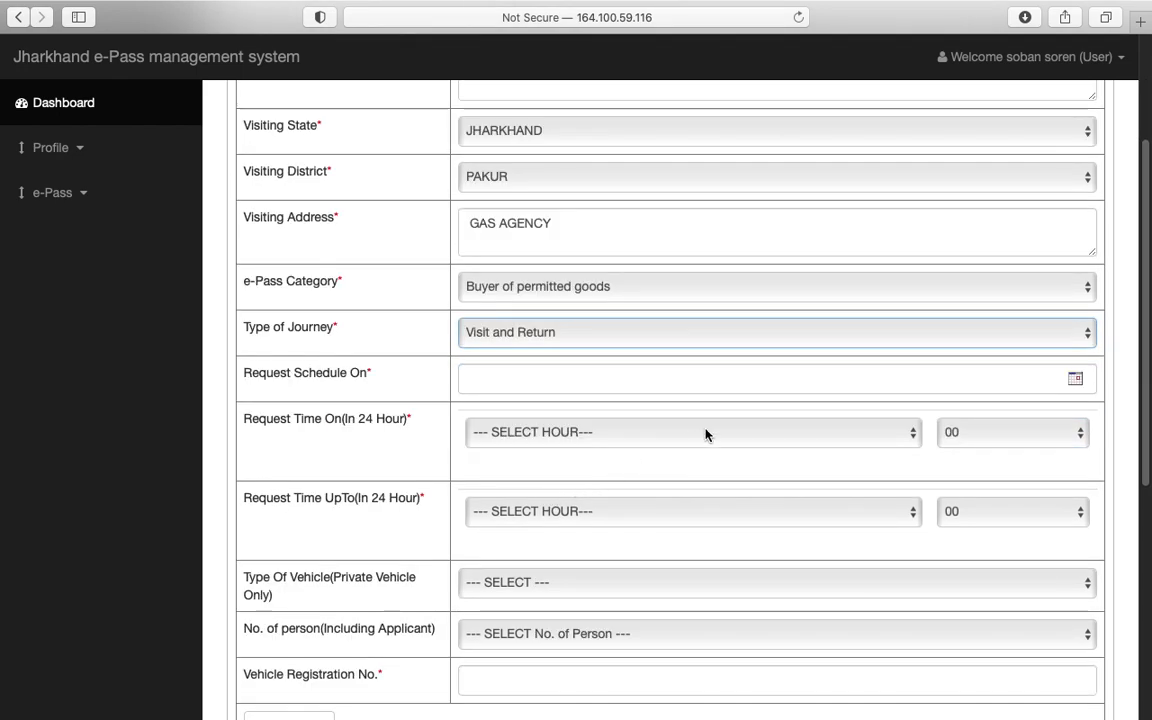
left_click(1075, 379)
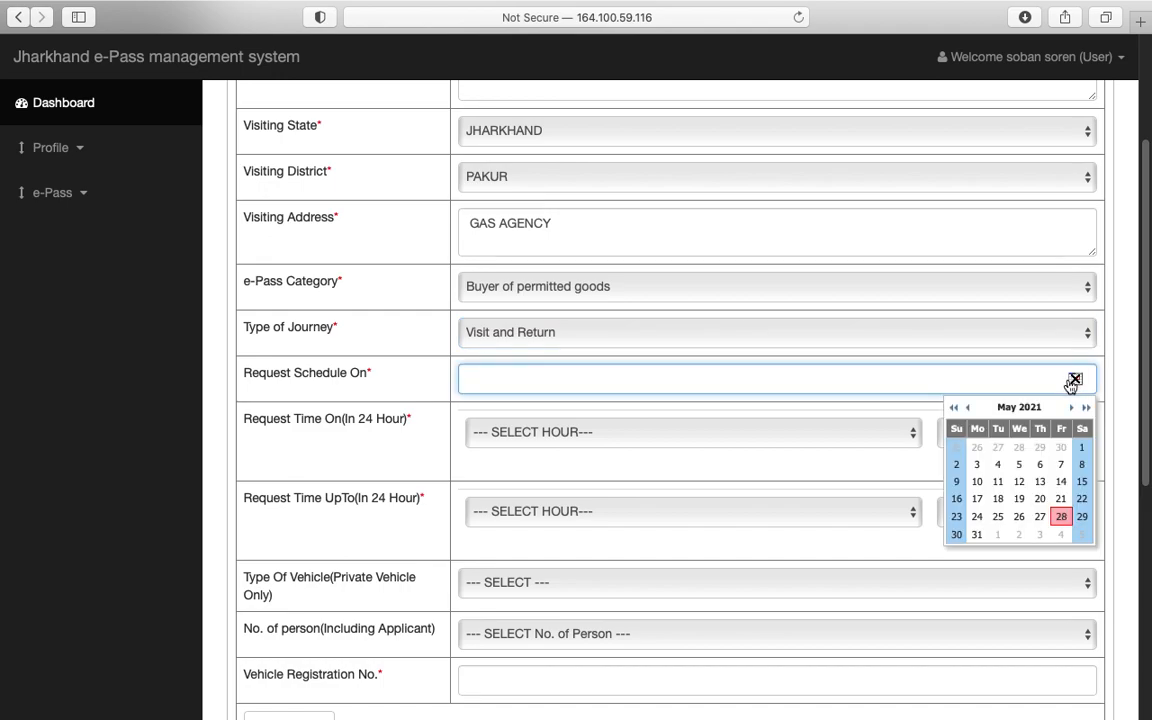
left_click(1062, 518)
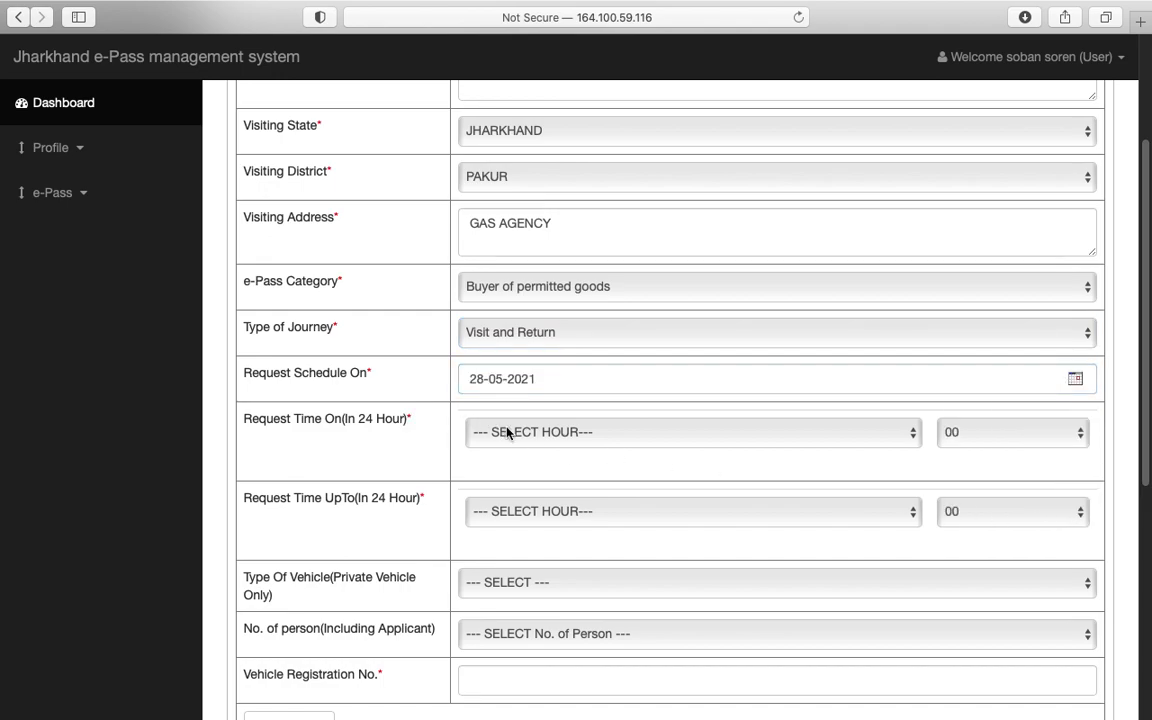
Step: Set the request time from hour 13 to hour 15
left_click(517, 434)
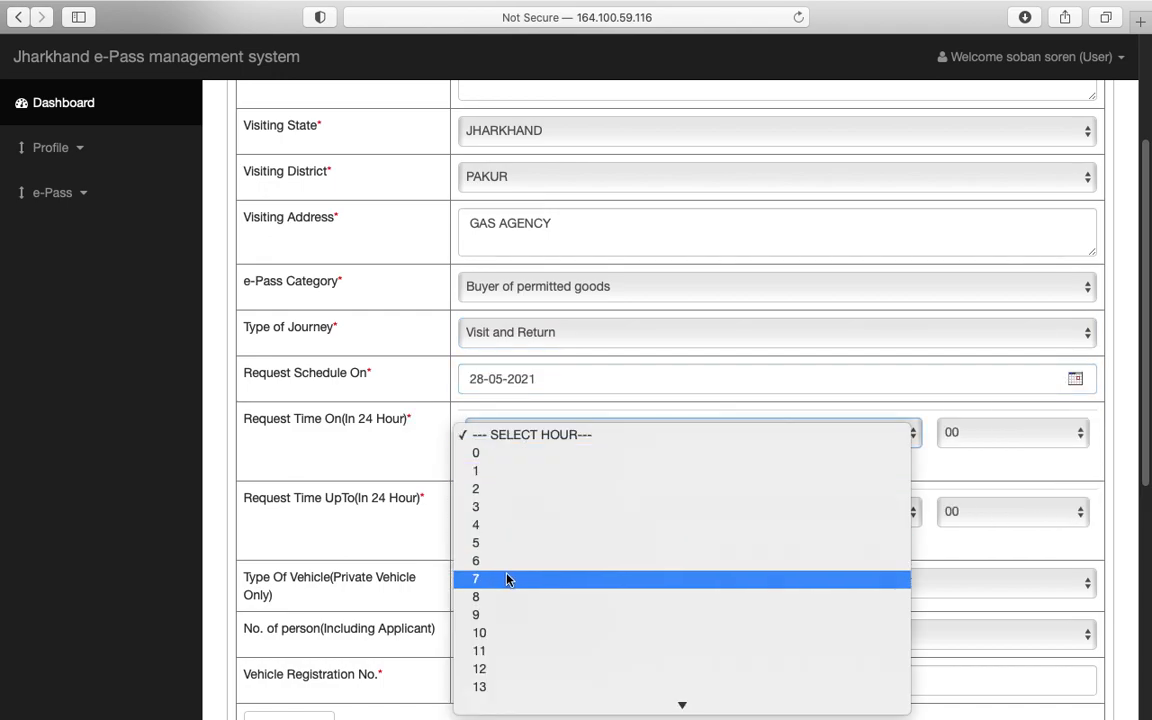
scroll(513, 578, "down", 3)
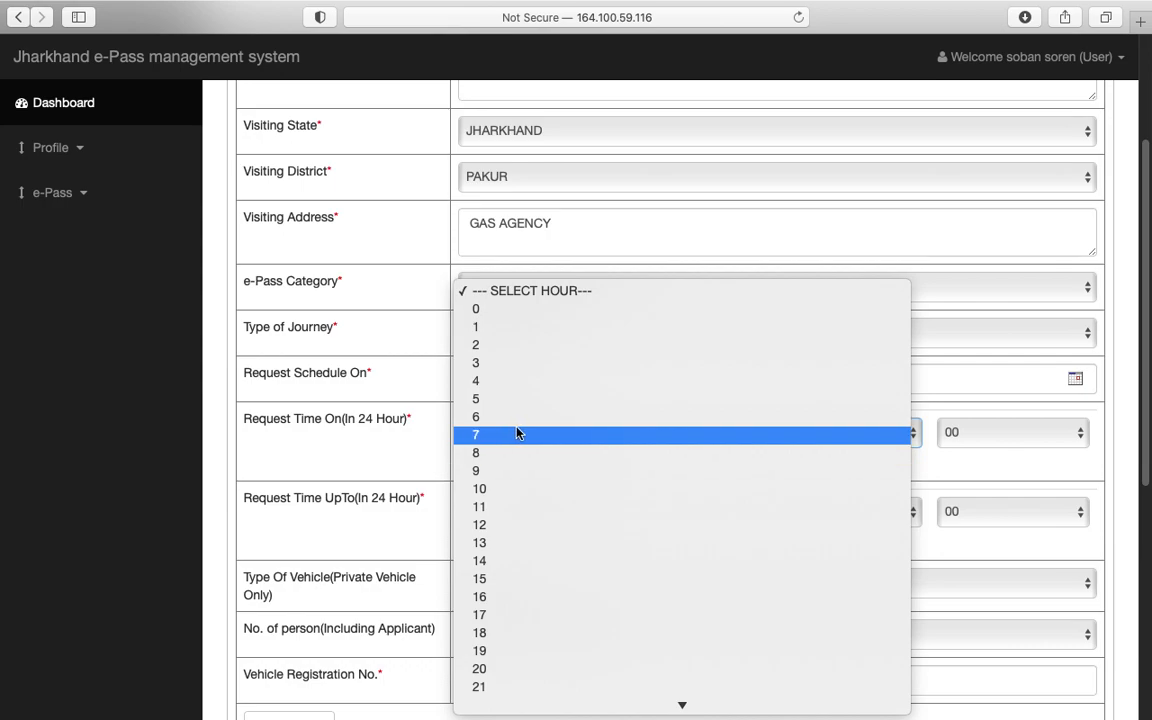
left_click(495, 524)
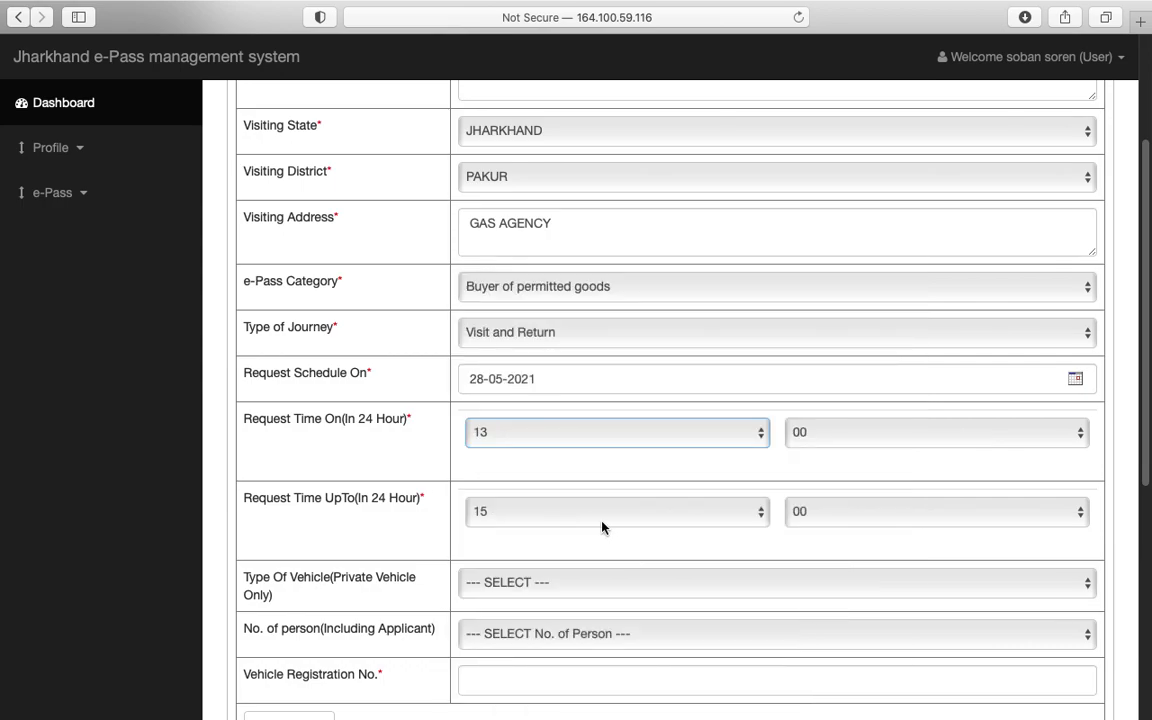
scroll(604, 562, "down", 3)
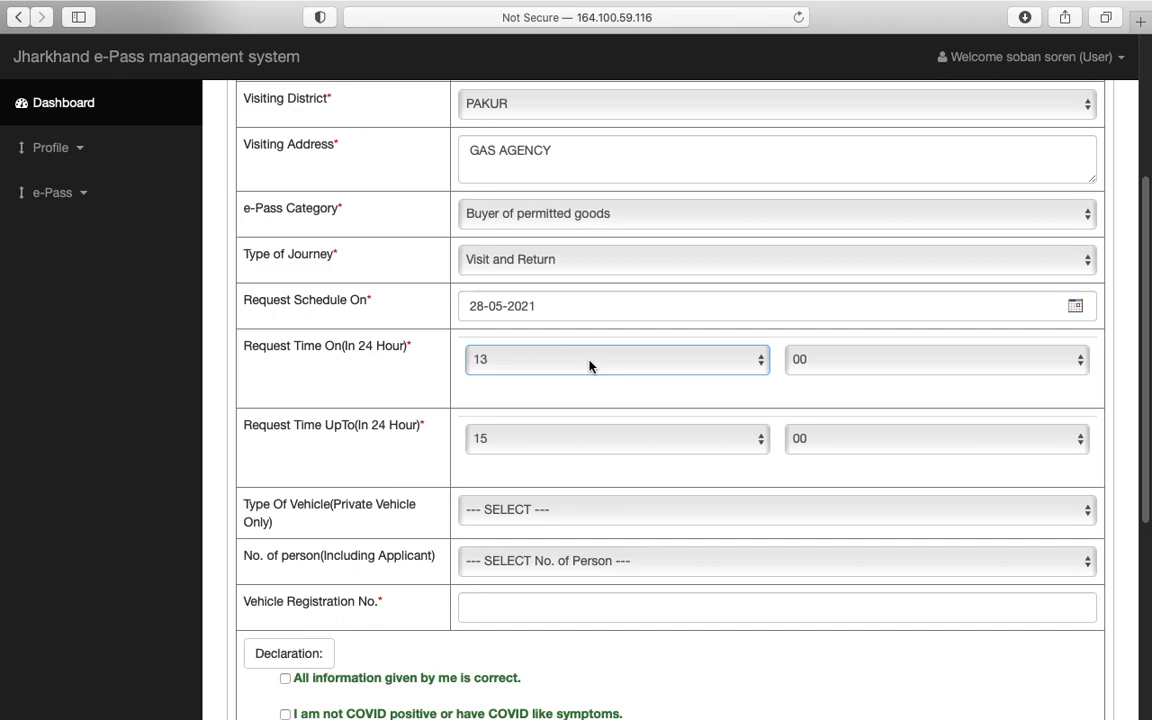
left_click(589, 366)
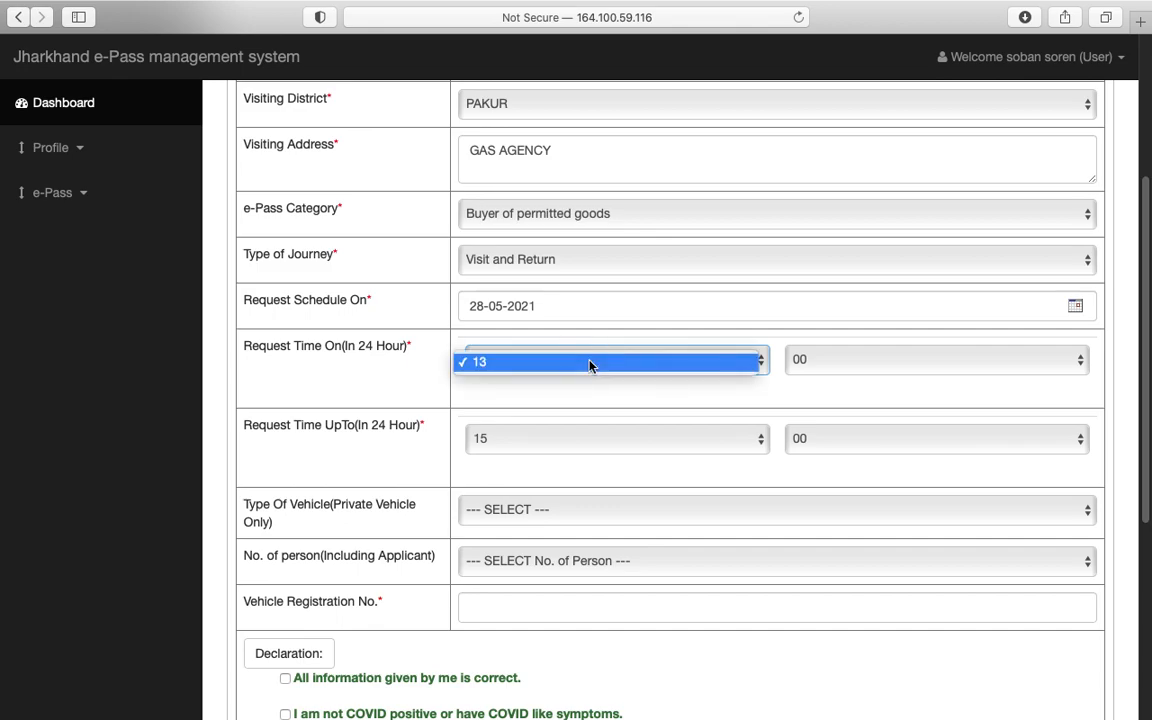
left_click(554, 399)
left_click(475, 366)
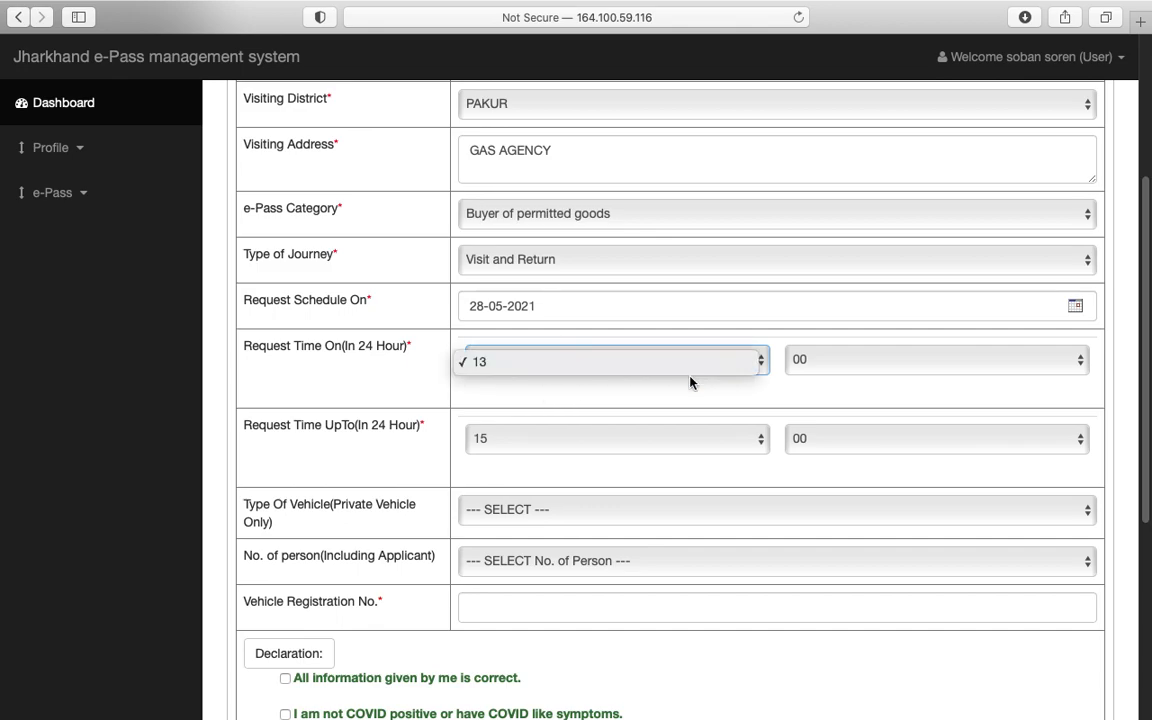
left_click(587, 380)
left_click(660, 360)
left_click(629, 381)
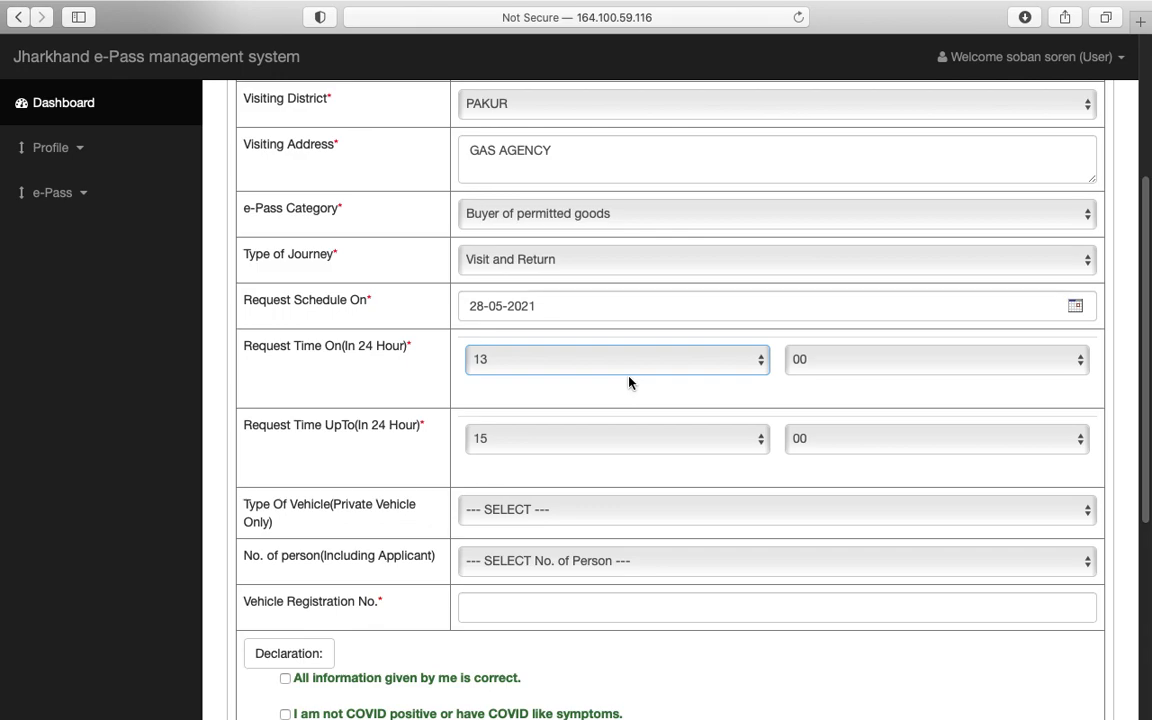
Step: Choose TWO WHEELER as the vehicle type
left_click(512, 511)
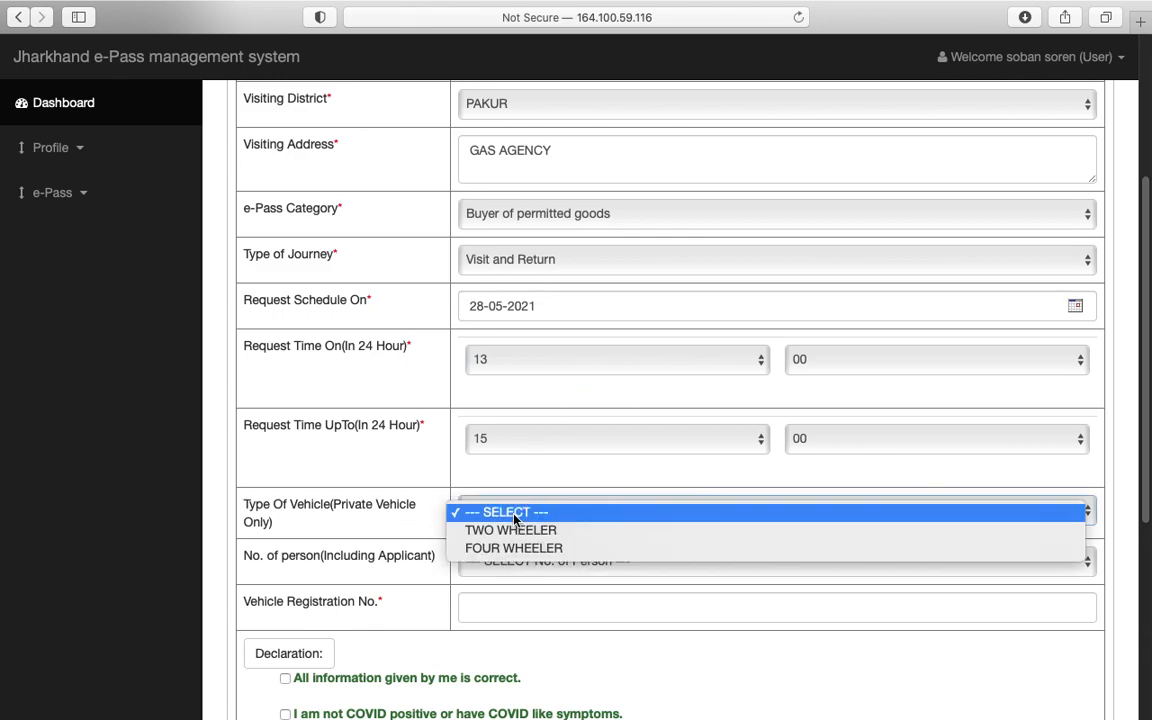
left_click(510, 530)
scroll(458, 600, "down", 1)
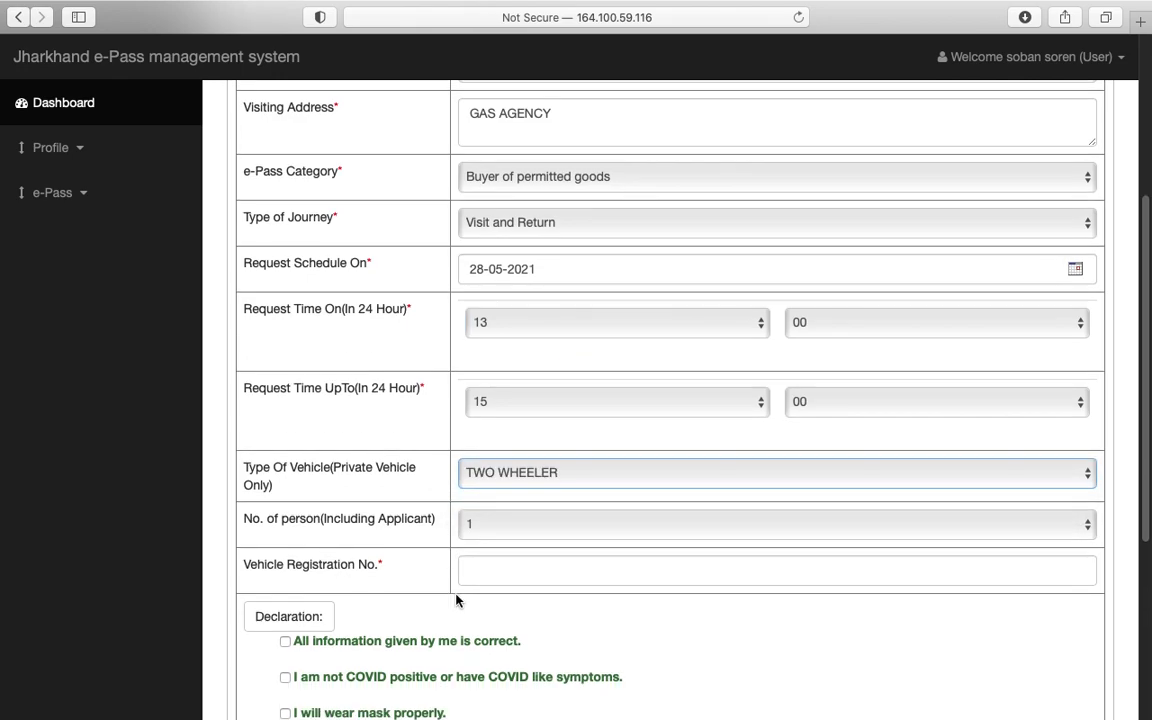
scroll(456, 600, "down", 3)
Step: Enter the vehicle's registration number
left_click(515, 465)
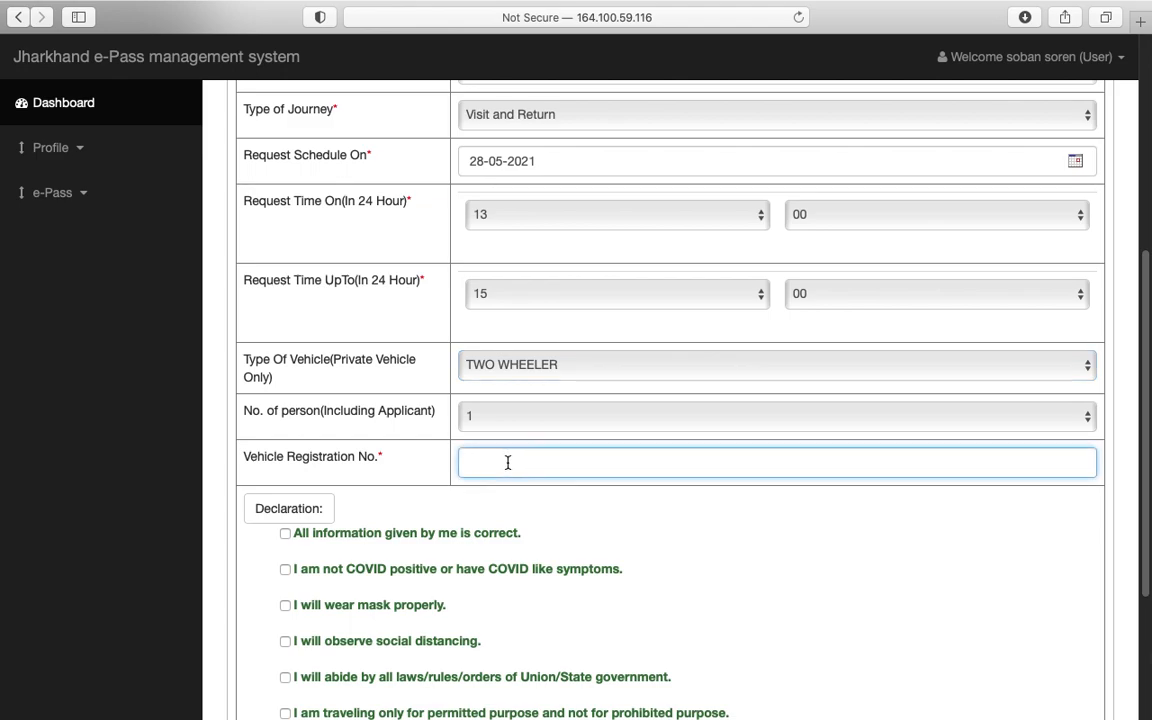
Step: Tick all seven declarations, from information correctness to the Government of India Covid-19 terms
left_click(285, 533)
left_click(285, 569)
scroll(370, 577, "down", 3)
left_click(285, 449)
left_click(285, 485)
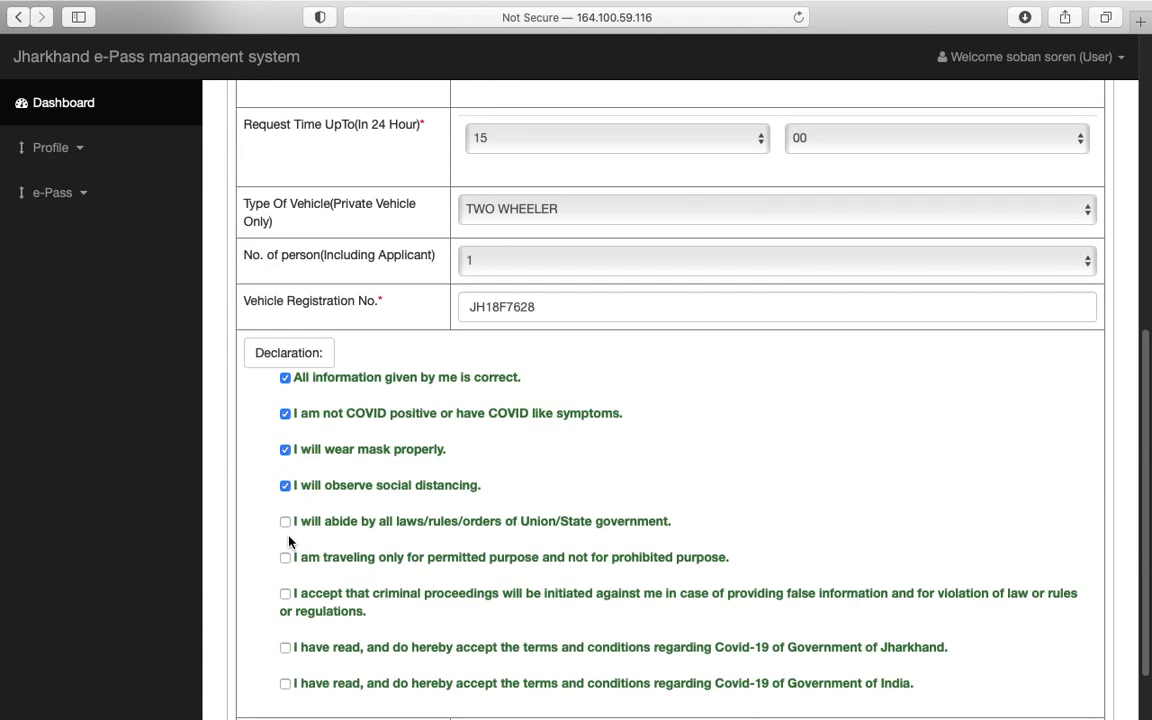
left_click(285, 594)
scroll(296, 580, "down", 2)
left_click(286, 567)
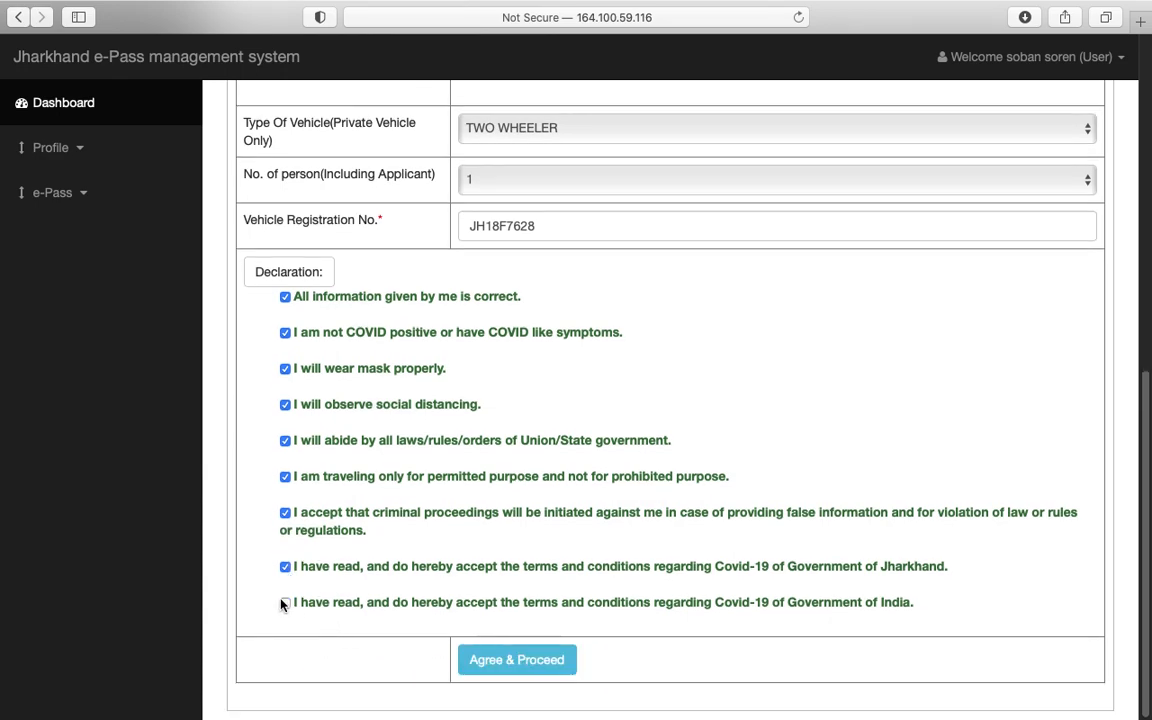
left_click(285, 603)
Step: Submit the e-Pass request with Agree & Proceed, confirm it, and dismiss the certificate message
left_click(522, 660)
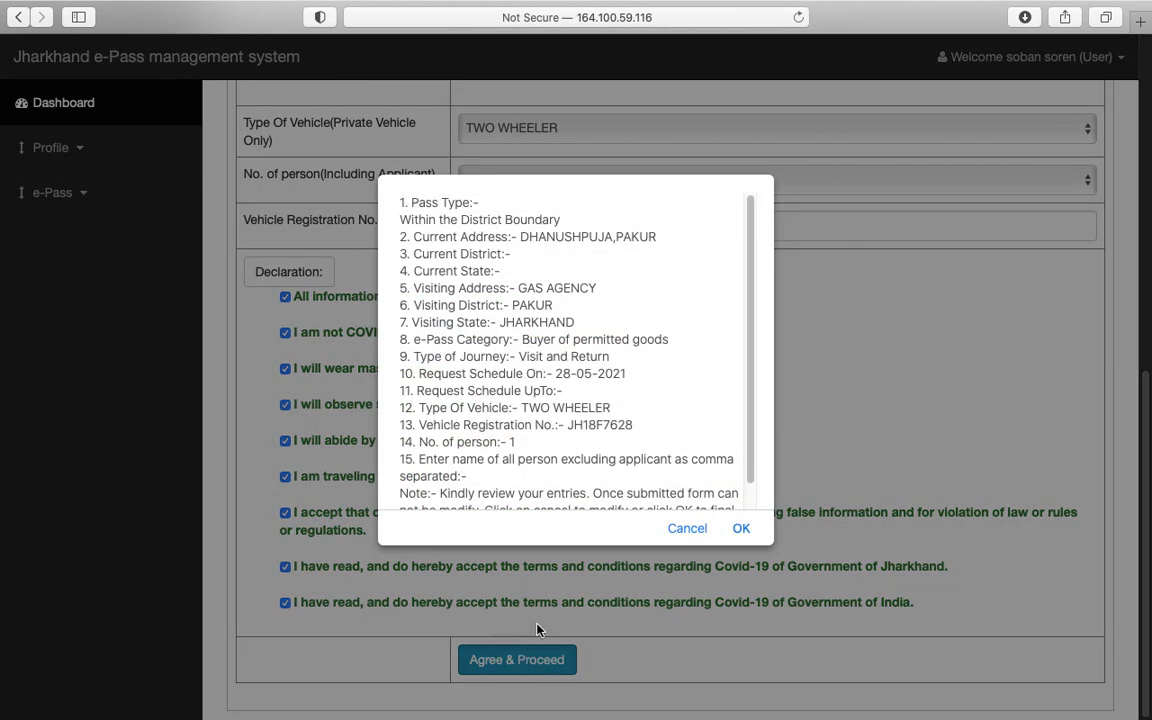
scroll(549, 396, "down", 1)
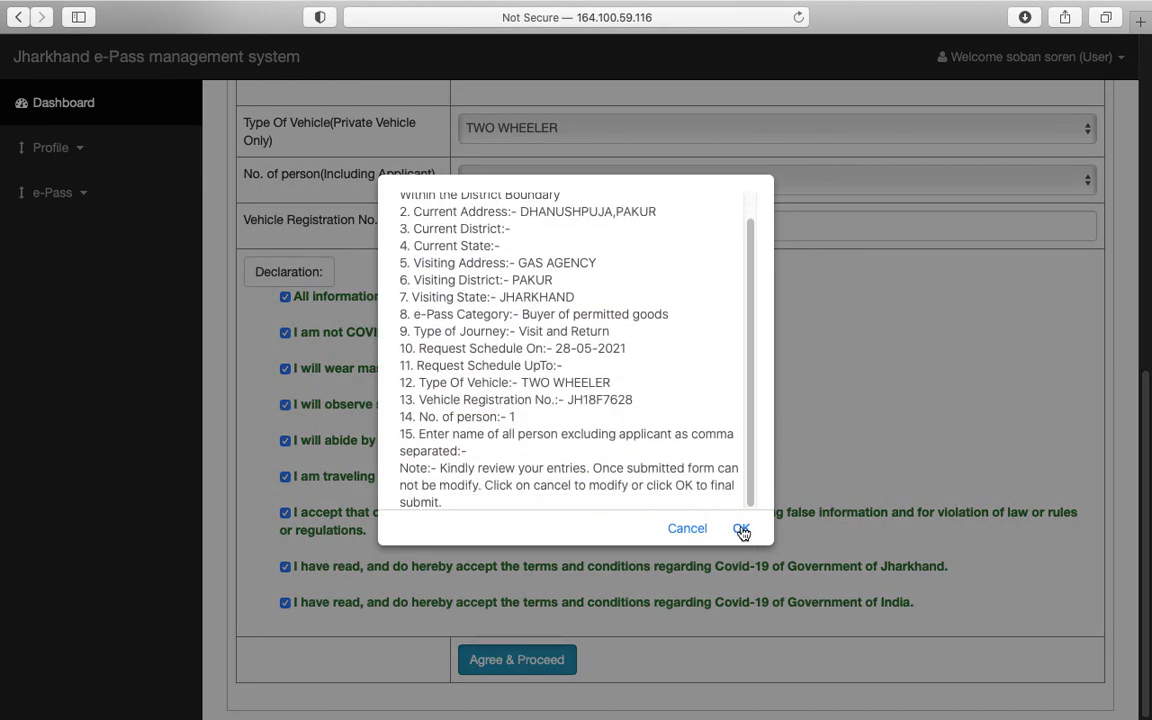
left_click(741, 529)
left_click(734, 388)
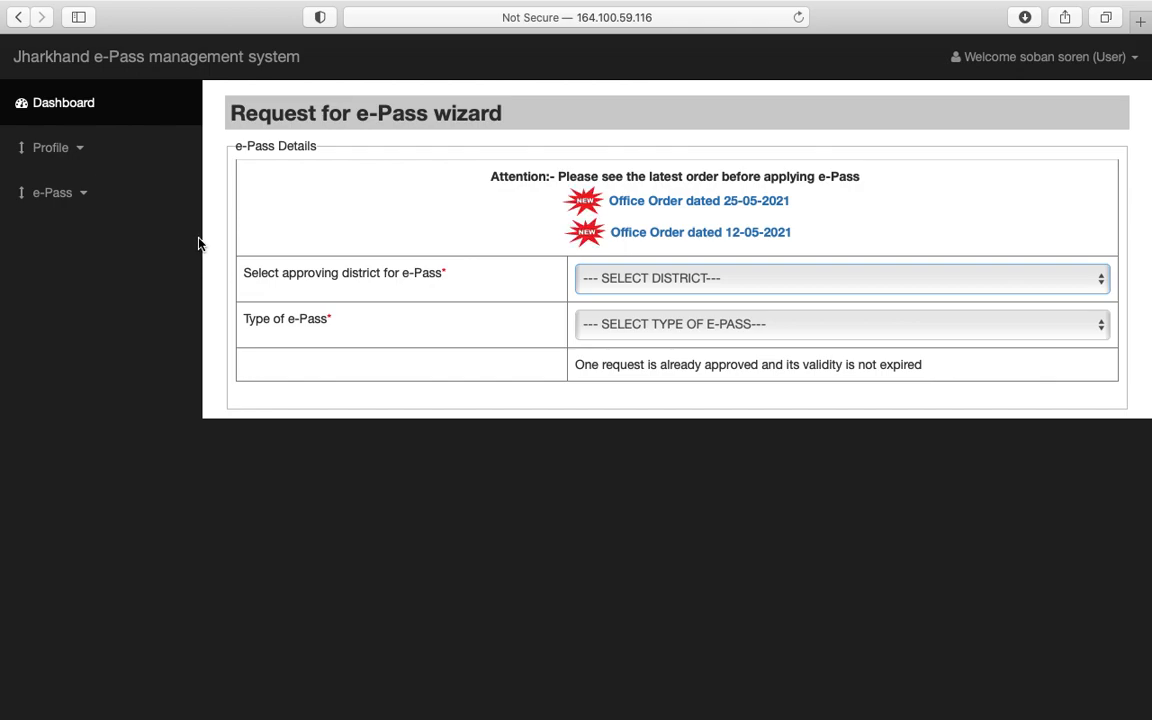
Step: Review the approved pass's request details under View e-Pass, then open Download e-Pass in a new tab
left_click(86, 196)
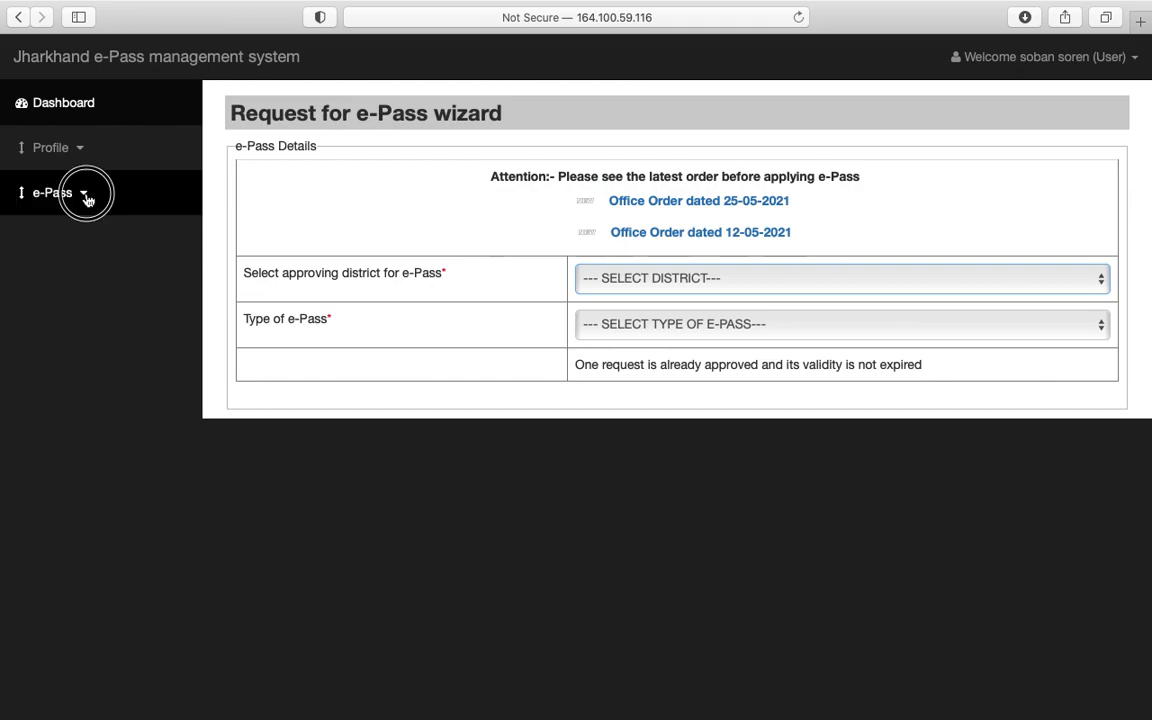
left_click(90, 272)
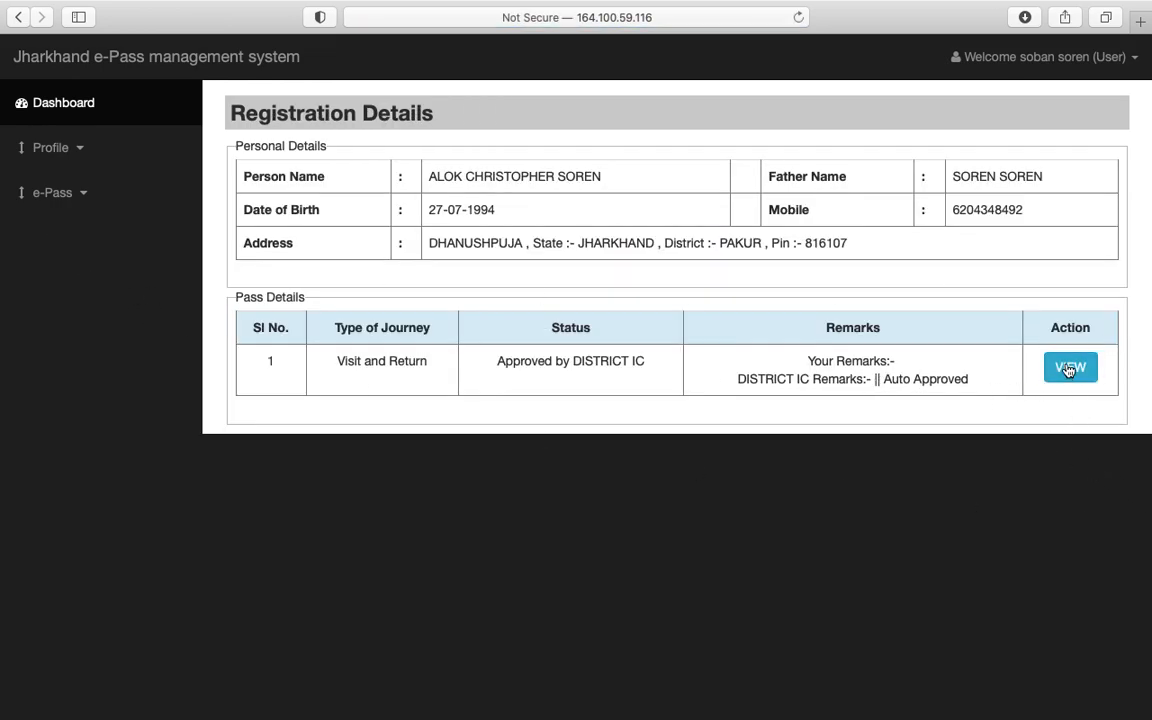
left_click(1064, 368)
scroll(522, 352, "down", 3)
scroll(522, 360, "up", 3)
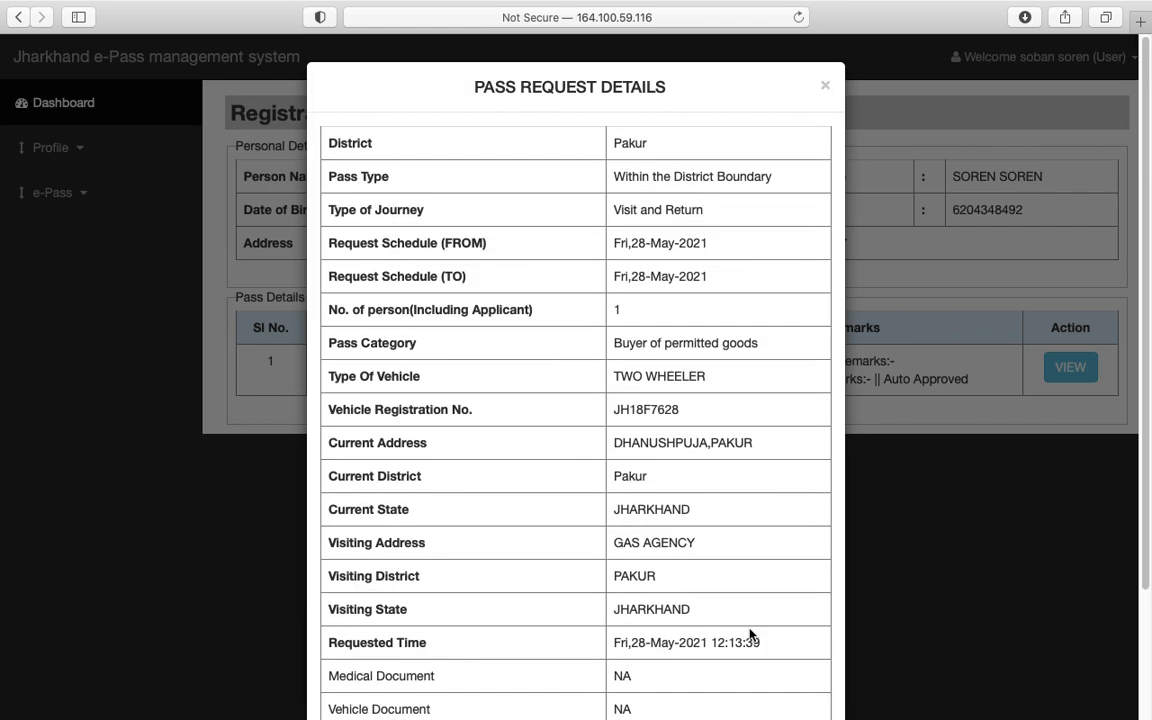
scroll(632, 549, "down", 5)
left_click(810, 661)
left_click(76, 203)
left_click(105, 312)
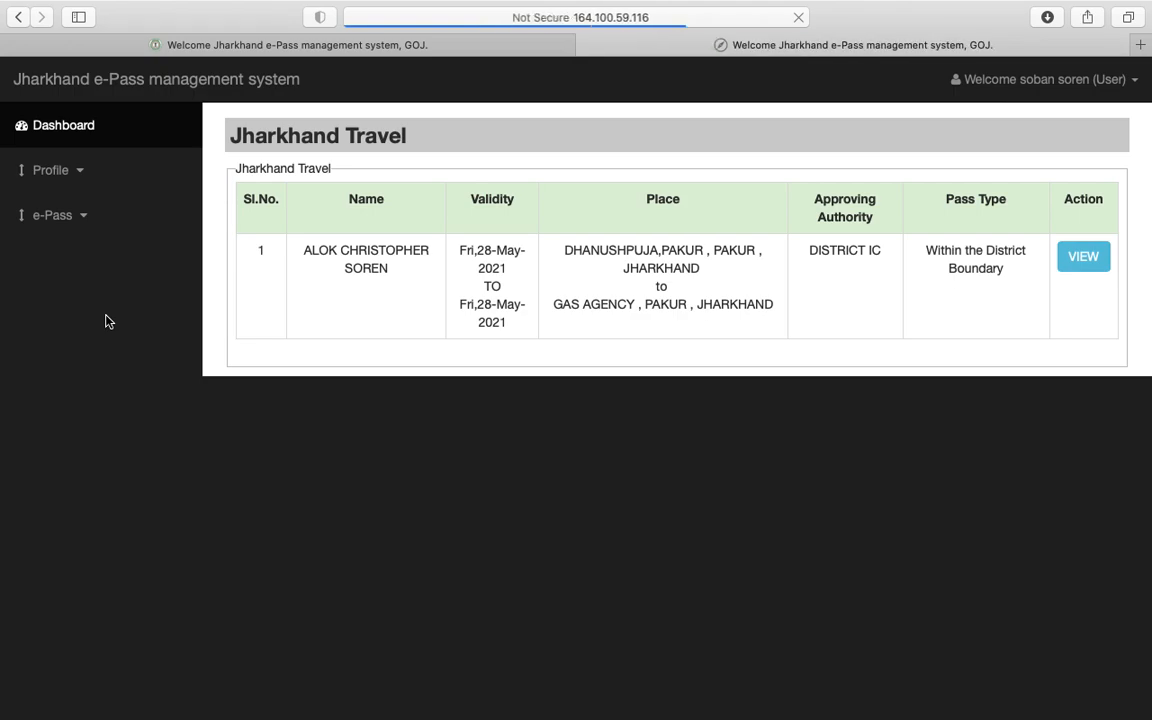
Step: Open the 28-May-2021 Intra District Vehicle Permit certificate and scroll through it
left_click(1090, 267)
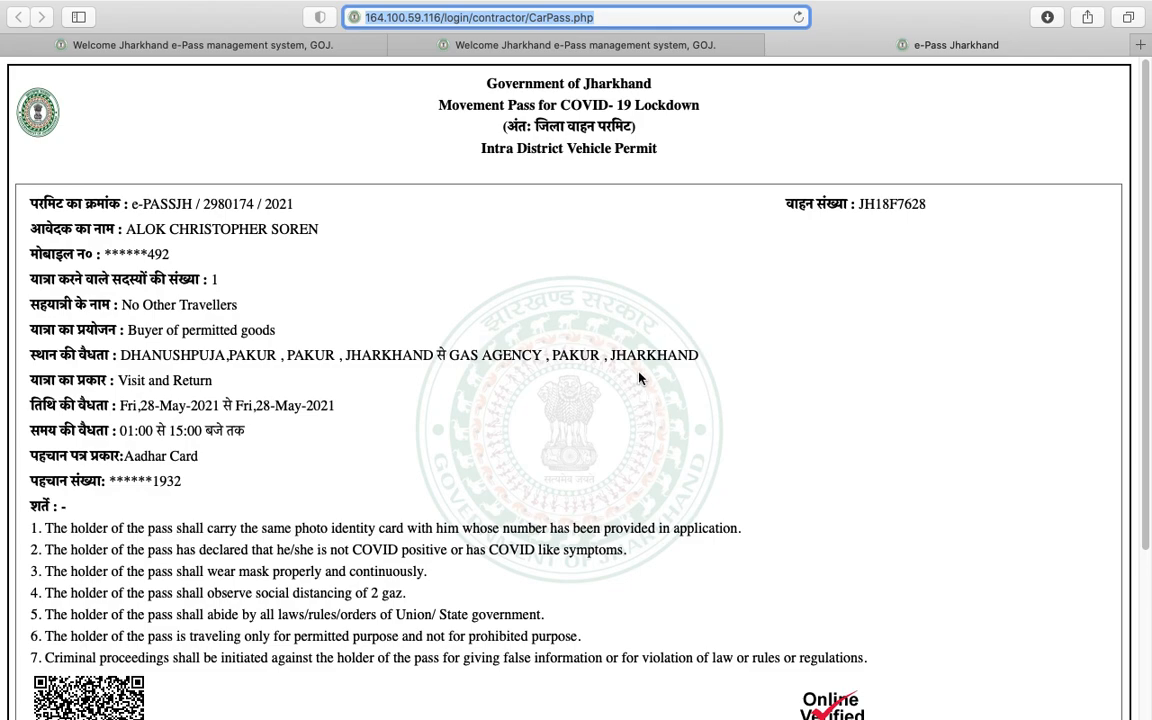
scroll(684, 378, "down", 5)
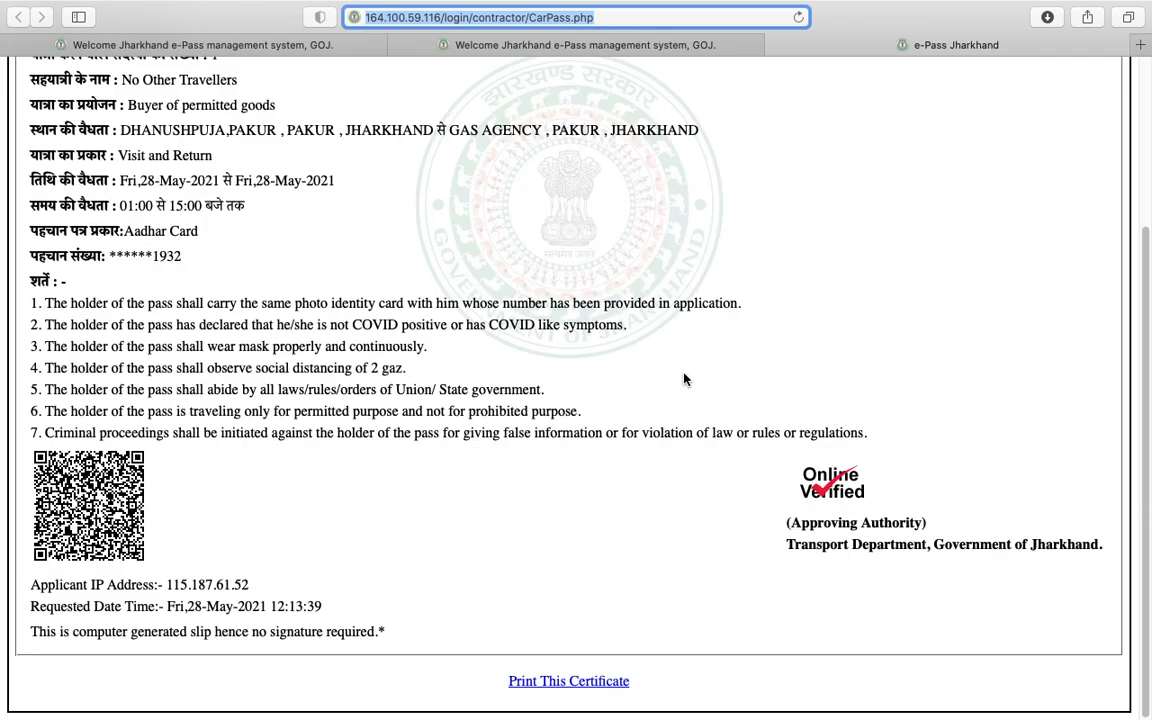
scroll(684, 378, "up", 5)
scroll(685, 372, "down", 5)
scroll(779, 372, "up", 5)
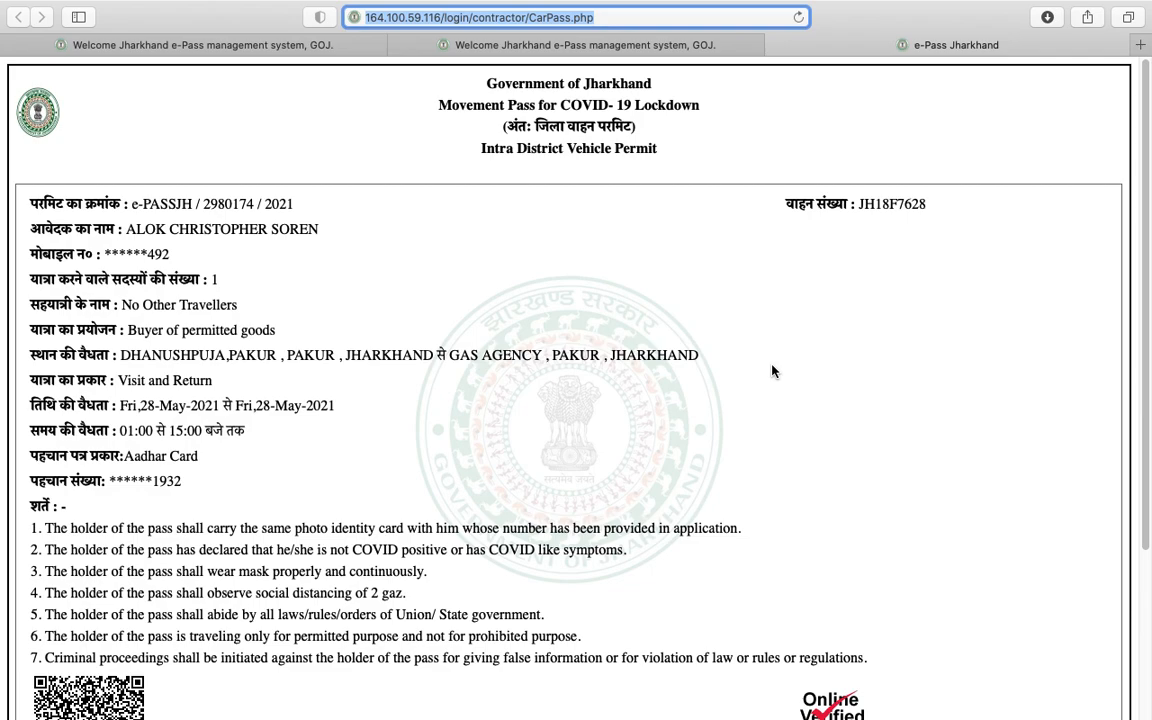
scroll(763, 370, "down", 5)
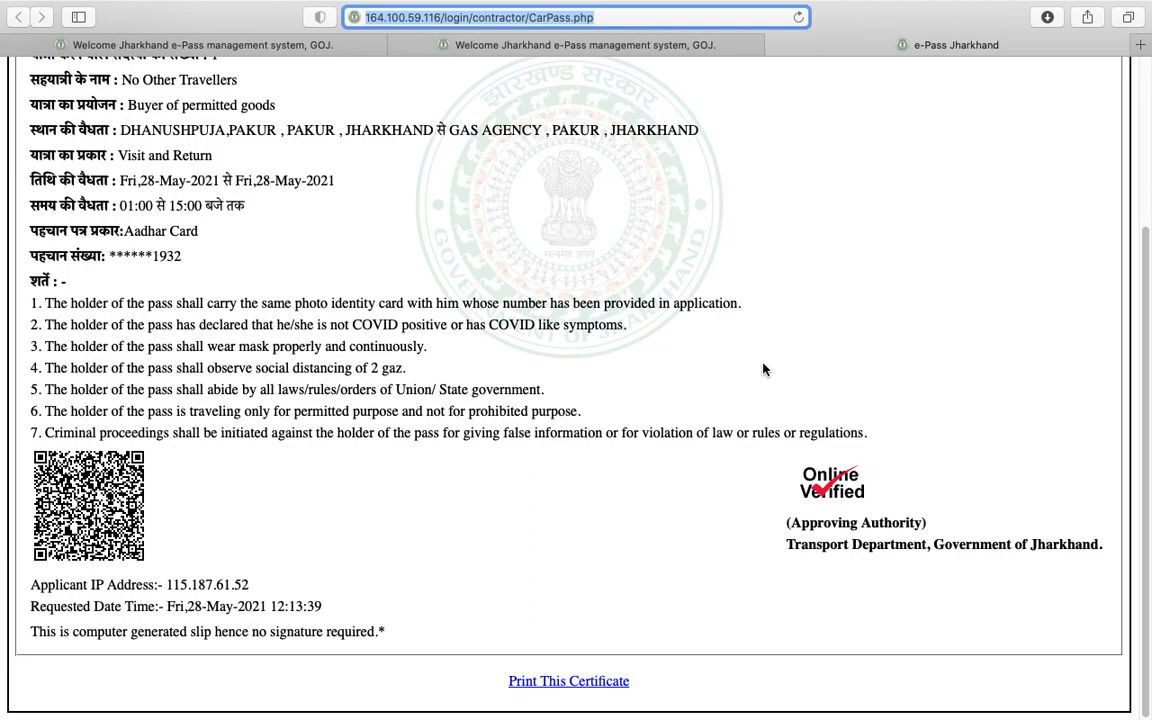
scroll(862, 300, "up", 5)
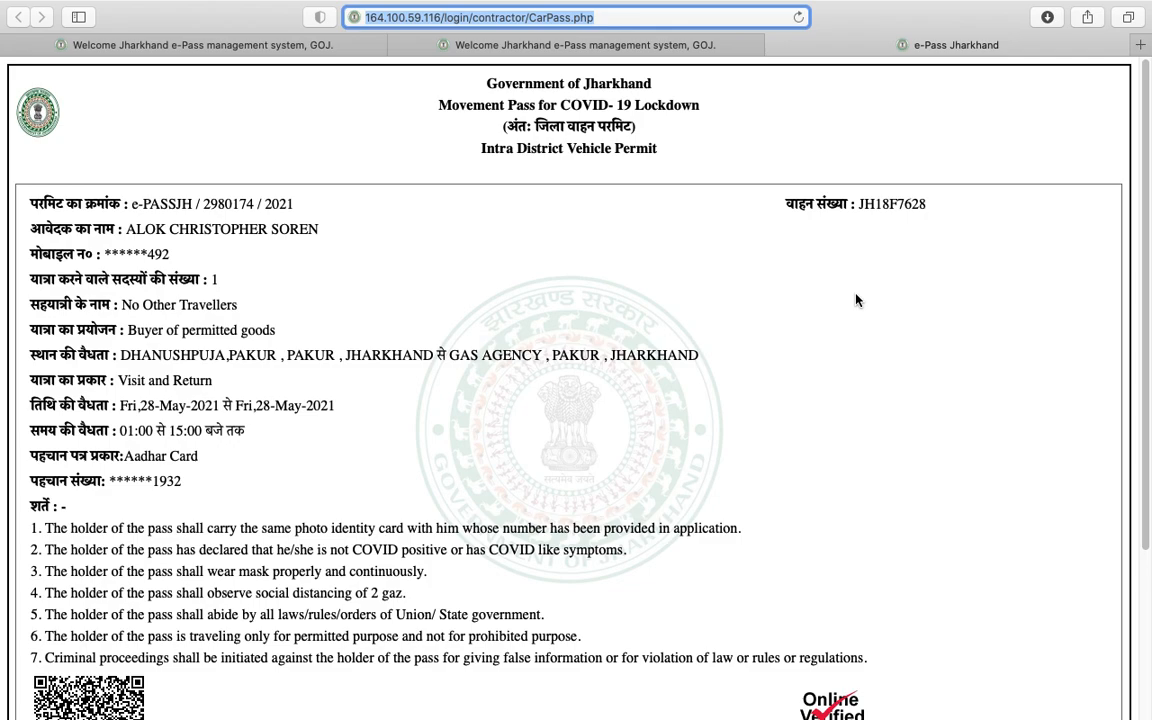
mouse_move(1, 48)
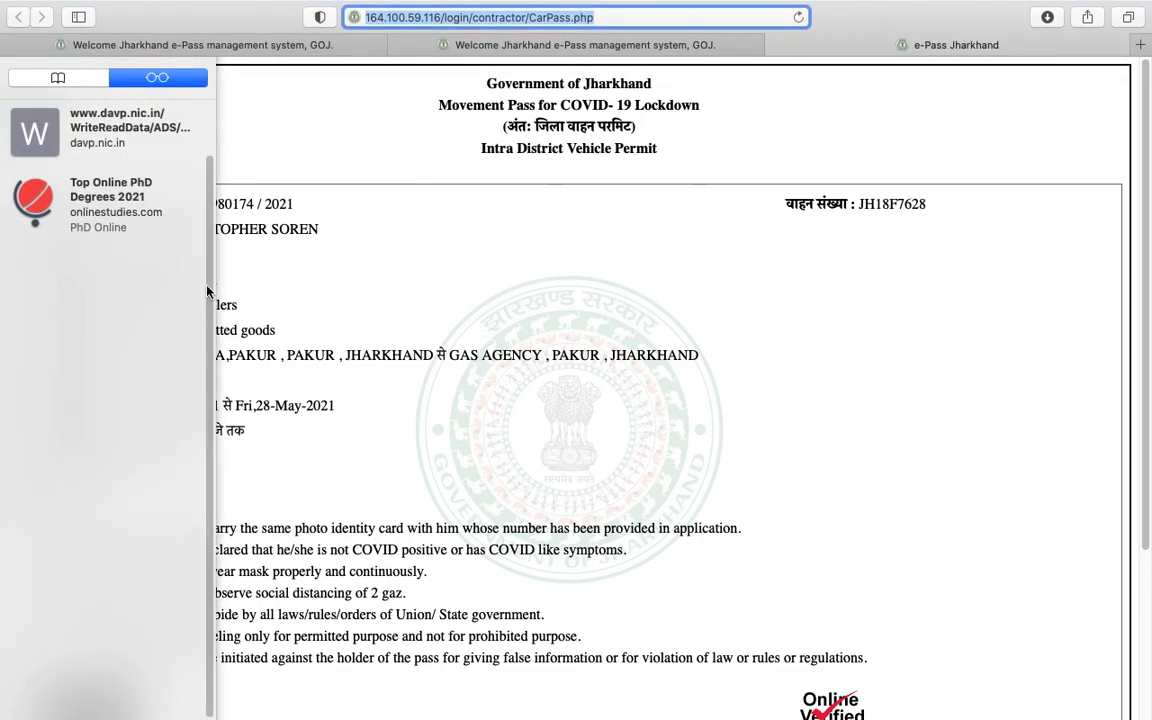